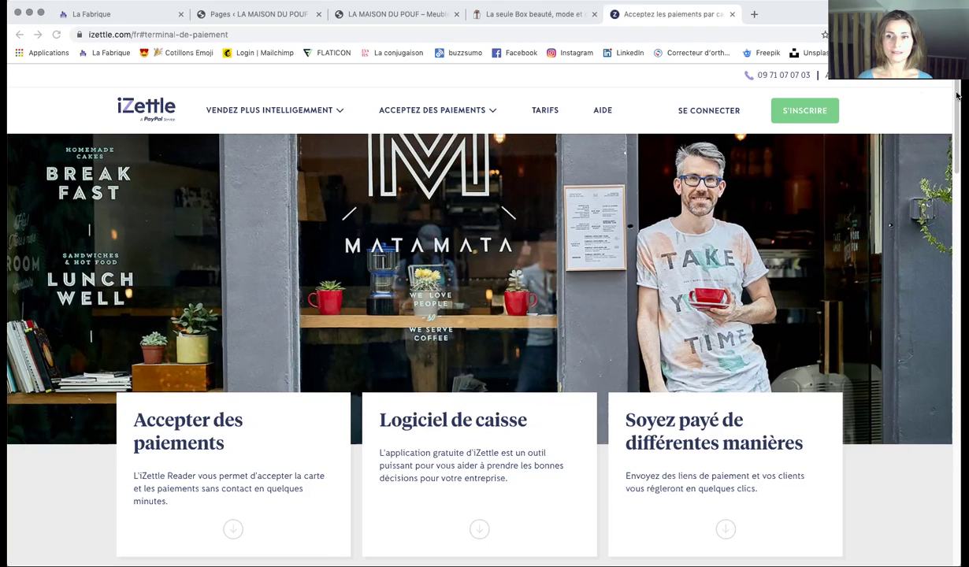
Examine the iZettle home page and the submenus of its header navigation.
{"action": "scroll", "coordinate": [671, 232], "scroll_direction": "down", "scroll_amount": 5}
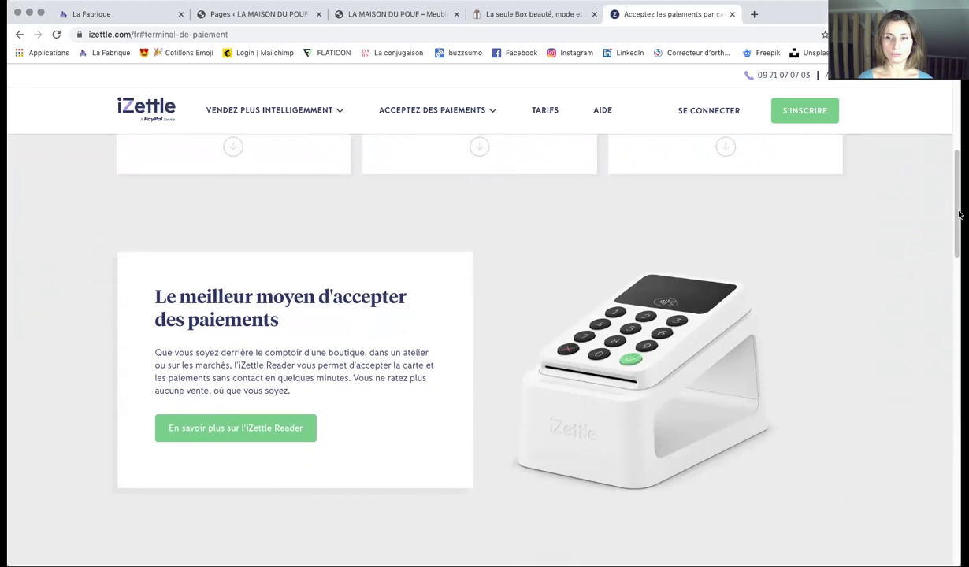
{"action": "left_click_drag", "start_coordinate": [958, 212], "coordinate": [958, 118]}
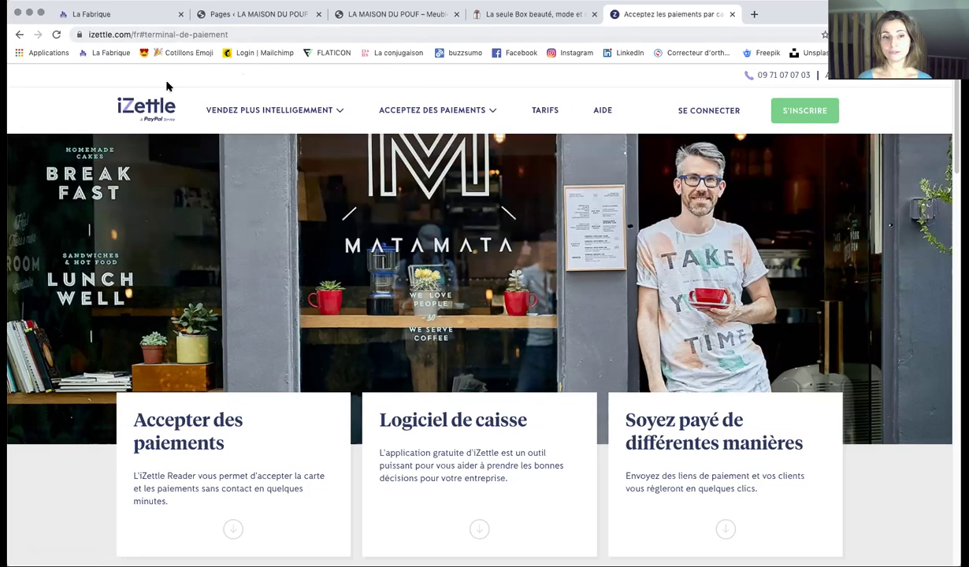
{"action": "mouse_move", "coordinate": [293, 120]}
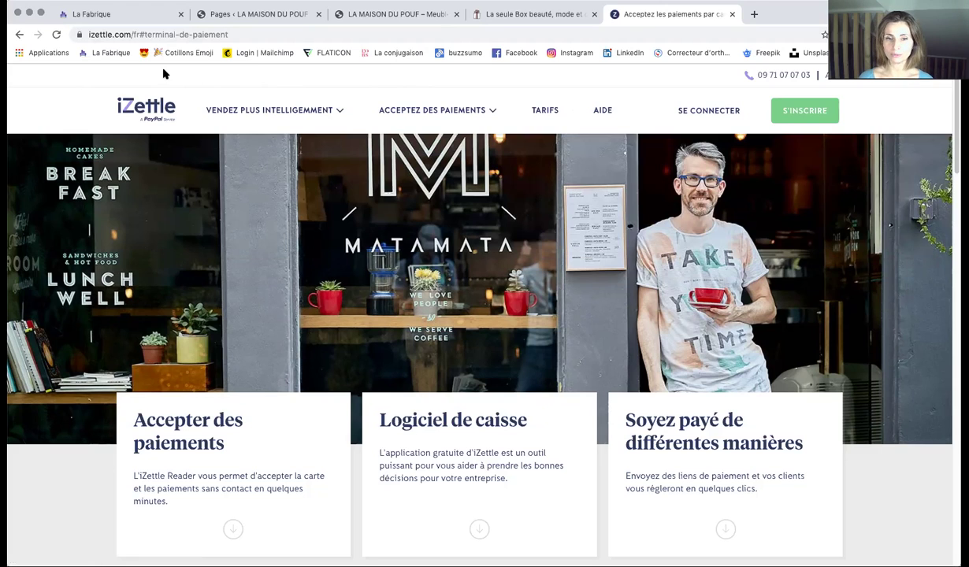
{"action": "mouse_move", "coordinate": [418, 109]}
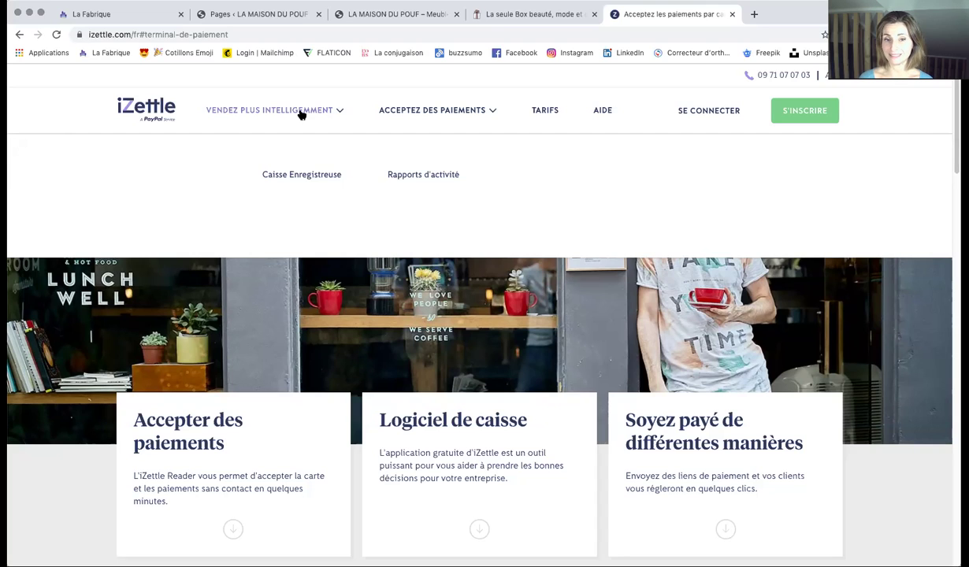
{"action": "mouse_move", "coordinate": [450, 106]}
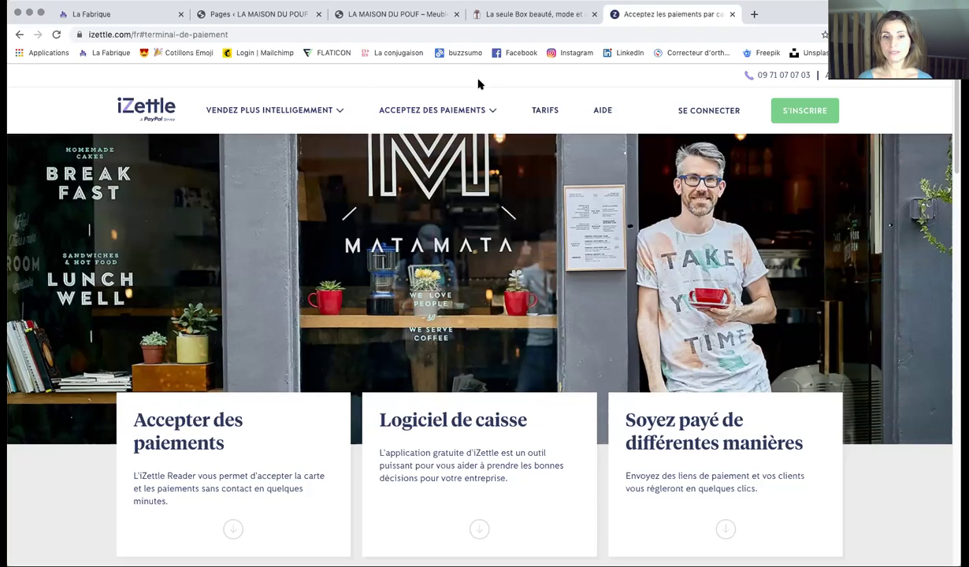
{"action": "mouse_move", "coordinate": [476, 92]}
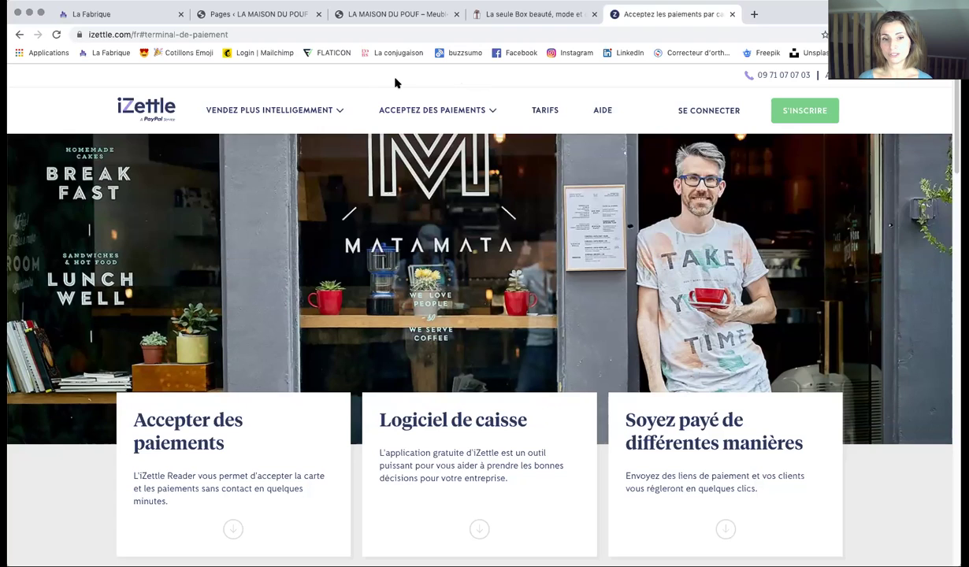
{"action": "mouse_move", "coordinate": [321, 91]}
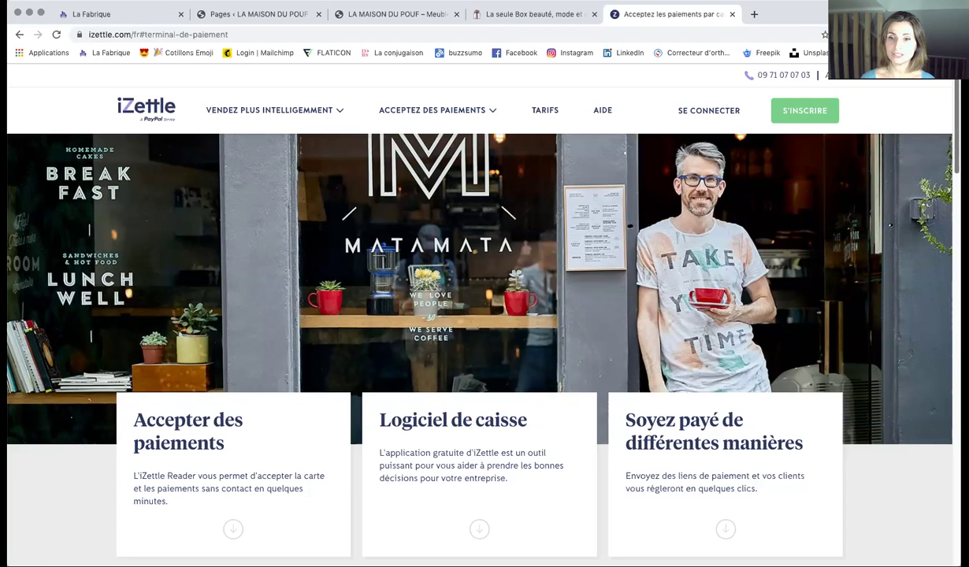
Narrow the browser window to mobile width and examine the collapsed navigation menu of the iZettle site.
{"action": "left_click_drag", "start_coordinate": [926, 564], "coordinate": [634, 481]}
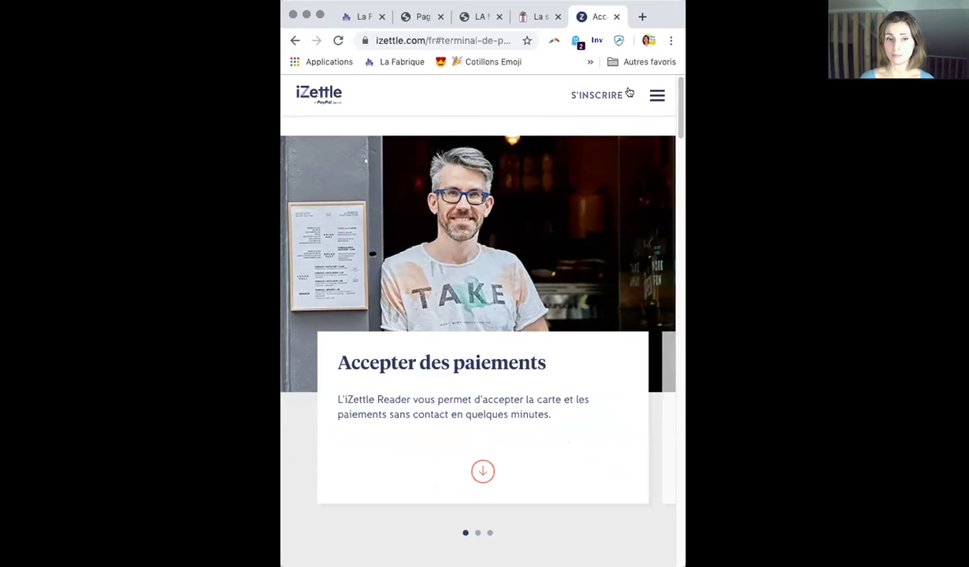
{"action": "left_click", "coordinate": [656, 95]}
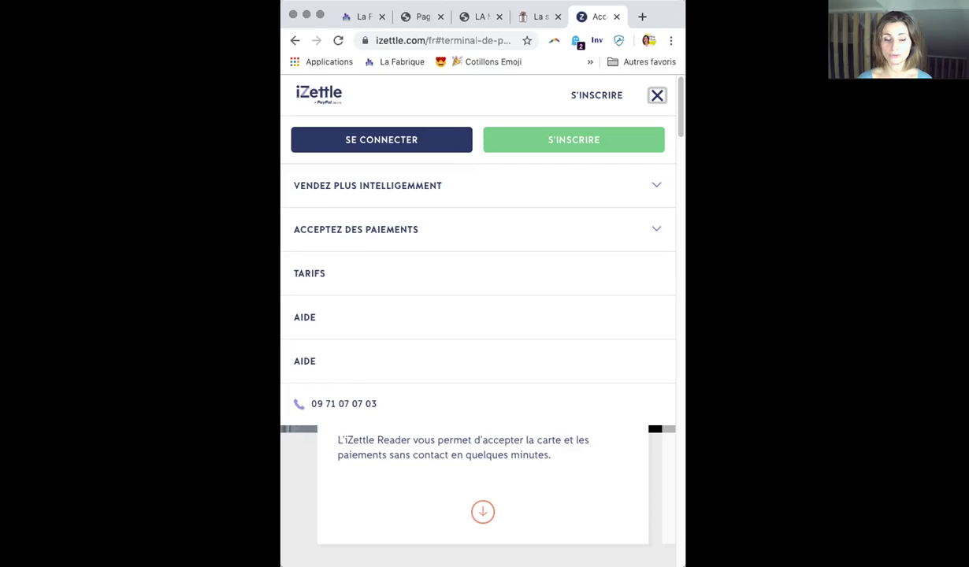
{"action": "left_click", "coordinate": [655, 97]}
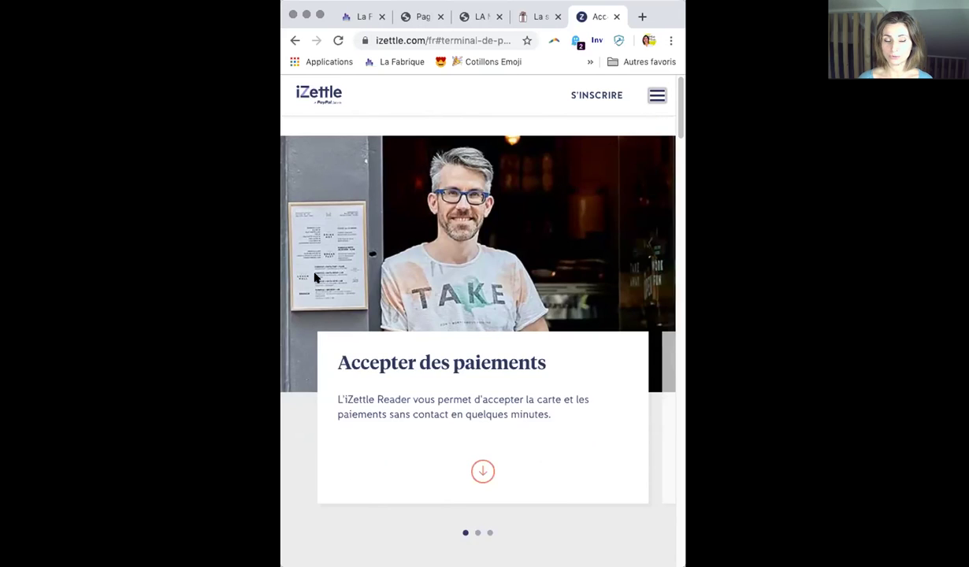
{"action": "left_click", "coordinate": [656, 96]}
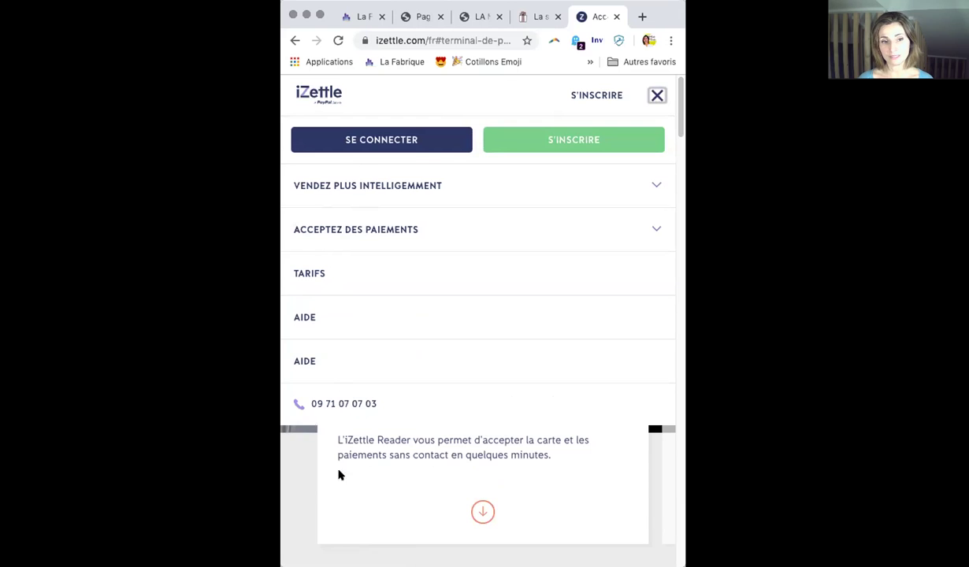
{"action": "left_click", "coordinate": [657, 96]}
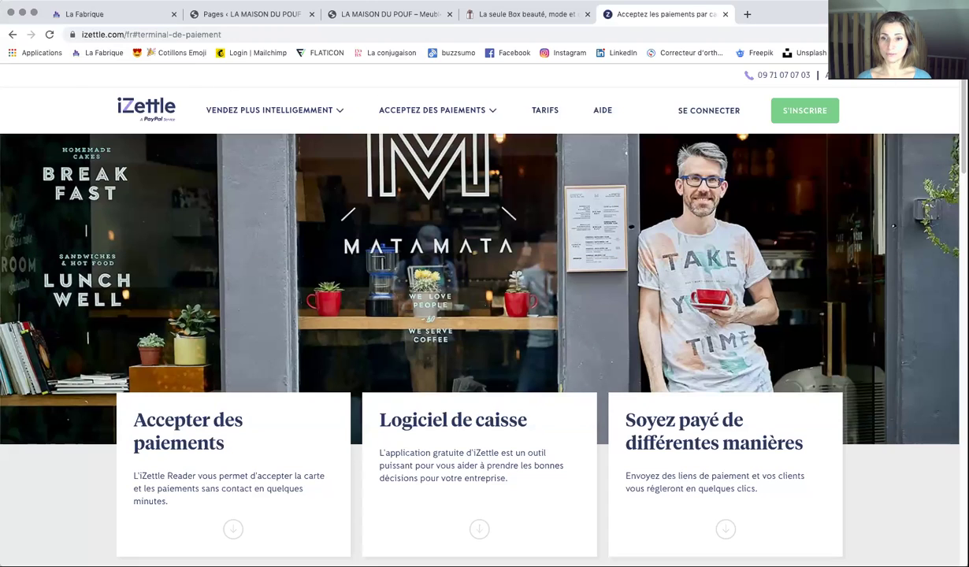
Close the beauty box site, then create and publish a WordPress page titled "ACCUEIL LA MAISON DU POUF".
{"action": "left_click", "coordinate": [587, 15]}
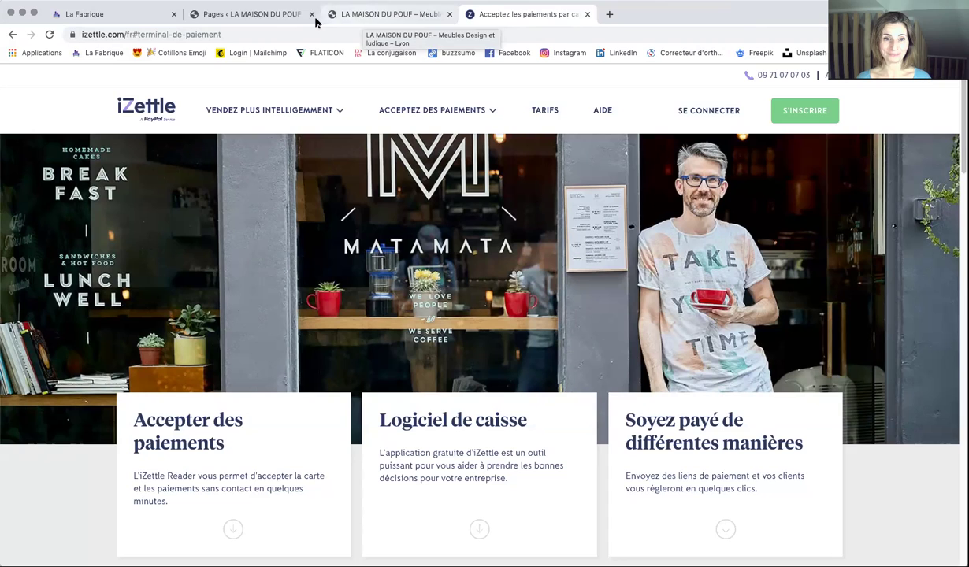
{"action": "left_click", "coordinate": [268, 15]}
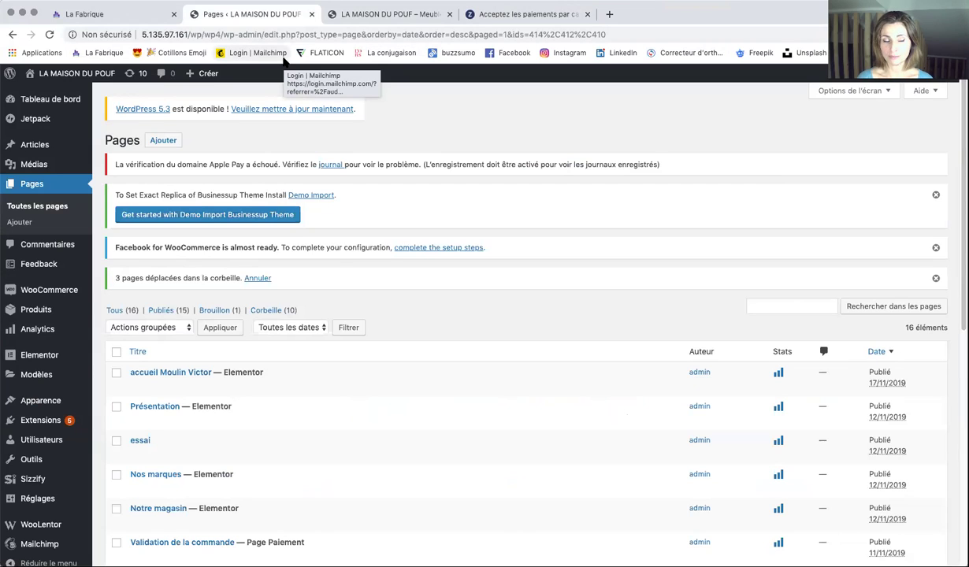
{"action": "left_click", "coordinate": [163, 142]}
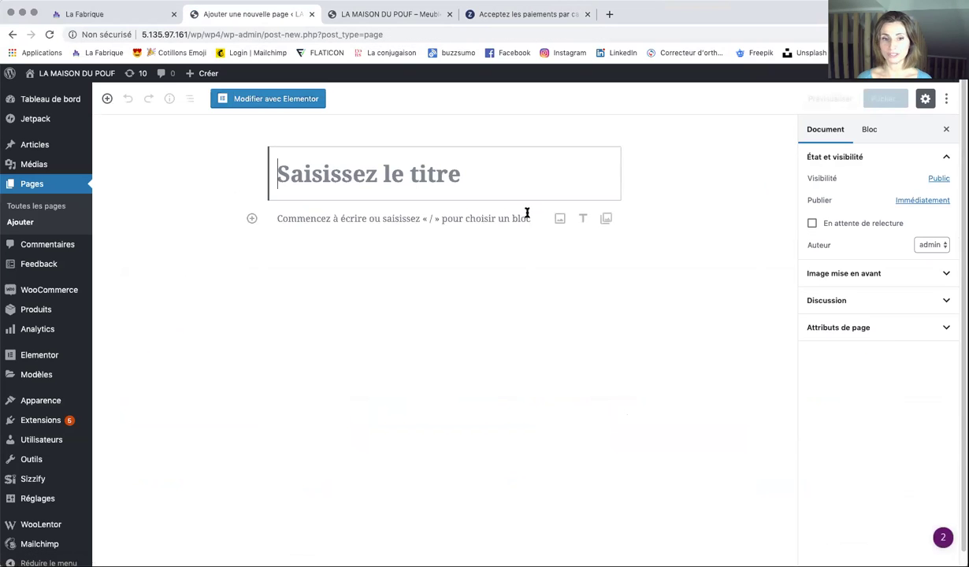
{"action": "type", "text": "A"}
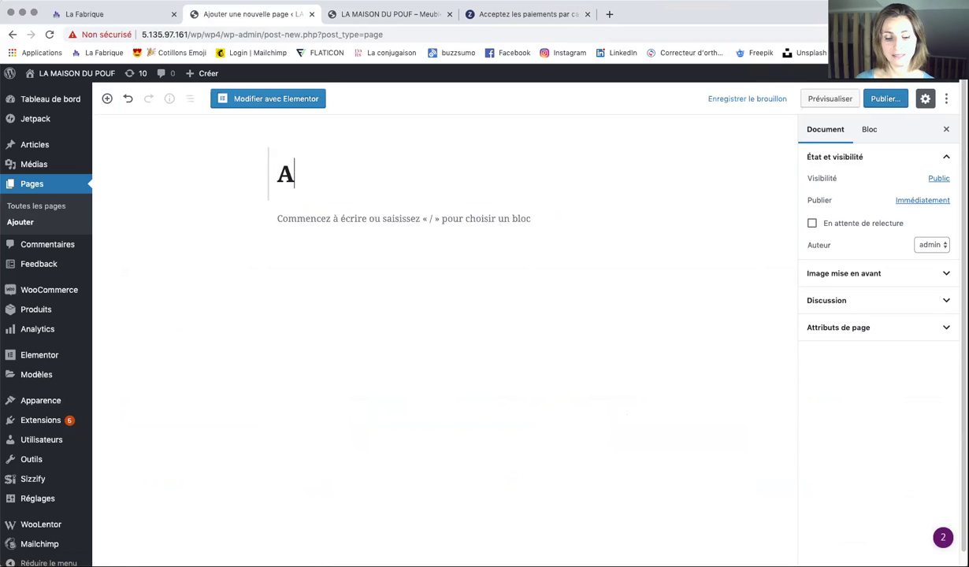
{"action": "type", "text": "CCUEIL LA"}
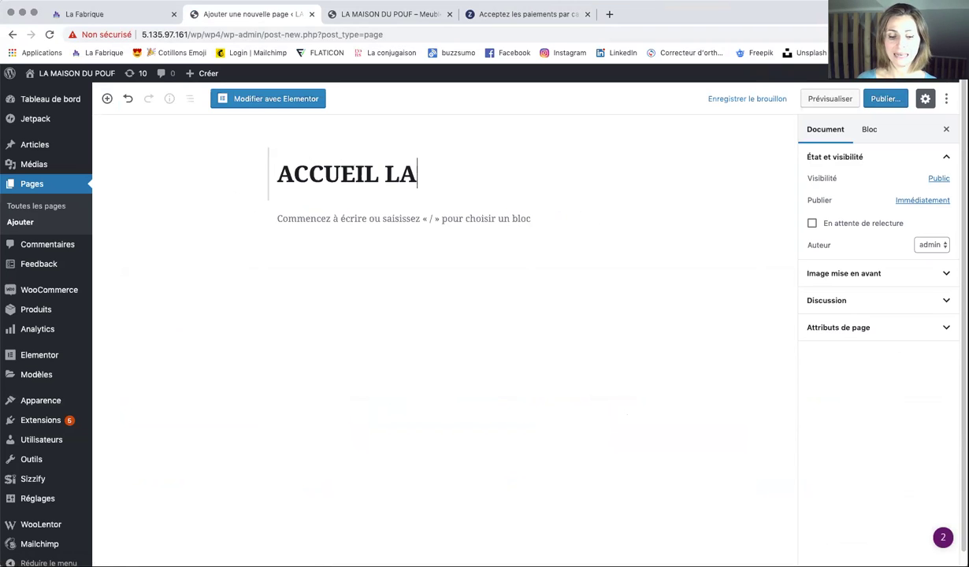
{"action": "type", "text": " MAISON DU POUF"}
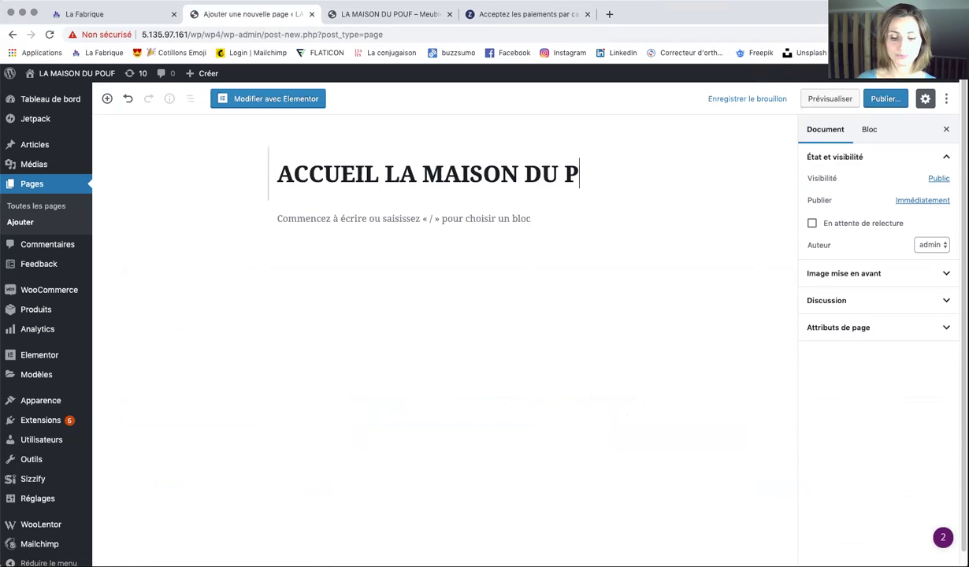
{"action": "left_click", "coordinate": [878, 99]}
{"action": "left_click", "coordinate": [892, 101]}
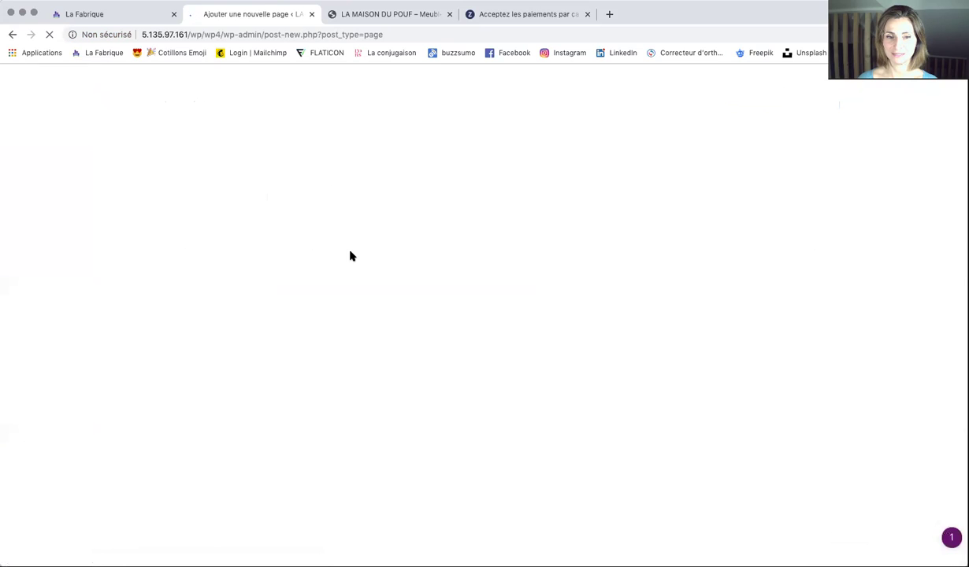
Title the next new page "MOBILIER POUR ENFANTS" and publish it.
{"action": "type", "text": "M"}
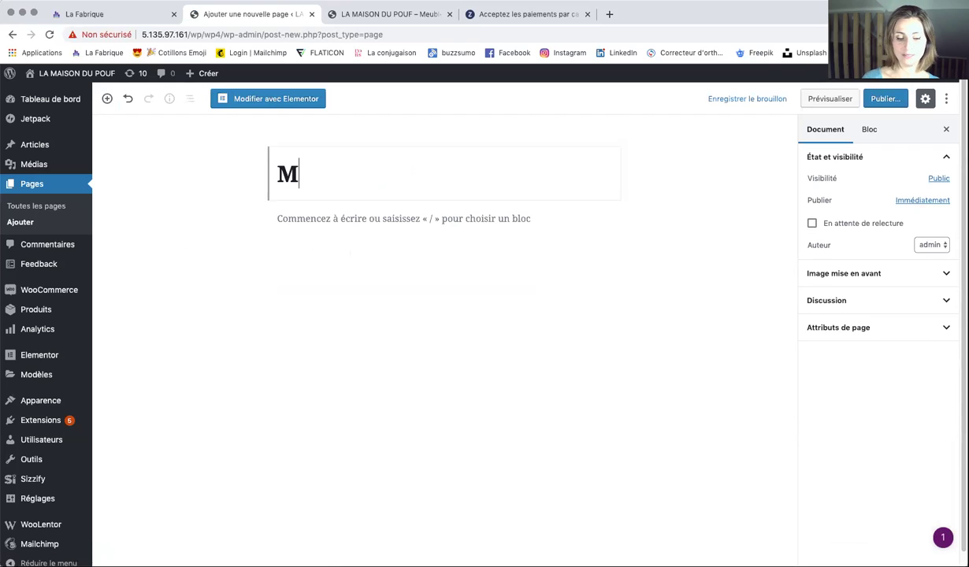
{"action": "type", "text": "OBILIER "}
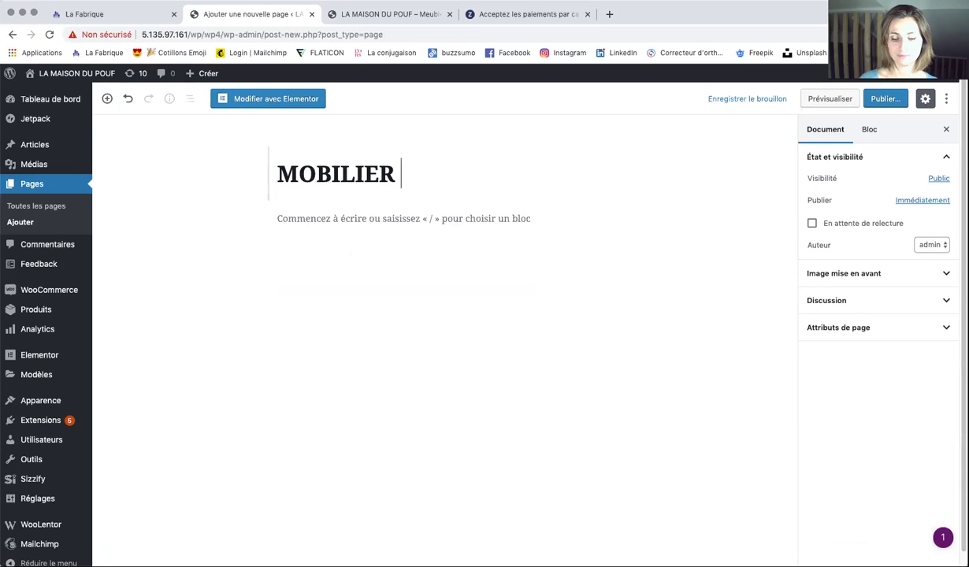
{"action": "type", "text": "POUR ENFANTS"}
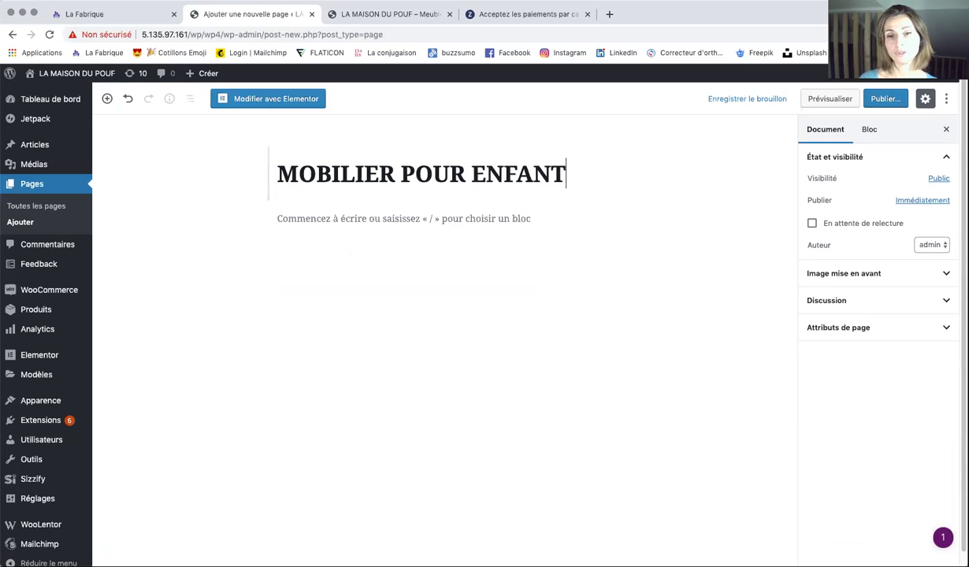
{"action": "left_click", "coordinate": [888, 99]}
{"action": "left_click", "coordinate": [889, 99]}
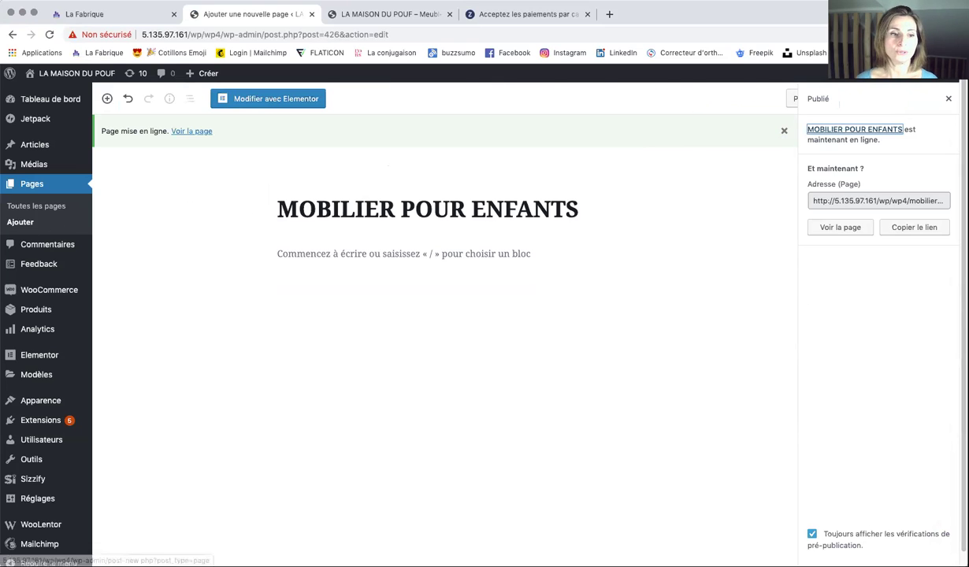
Start another new blank page.
{"action": "left_click", "coordinate": [70, 224]}
{"action": "left_click", "coordinate": [35, 226]}
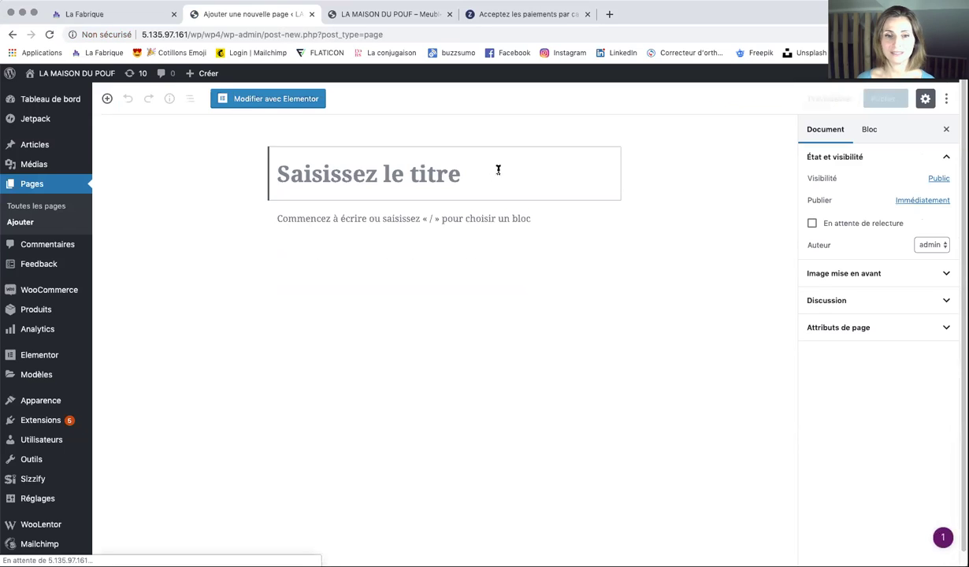
{"action": "type", "text": "RENCO"}
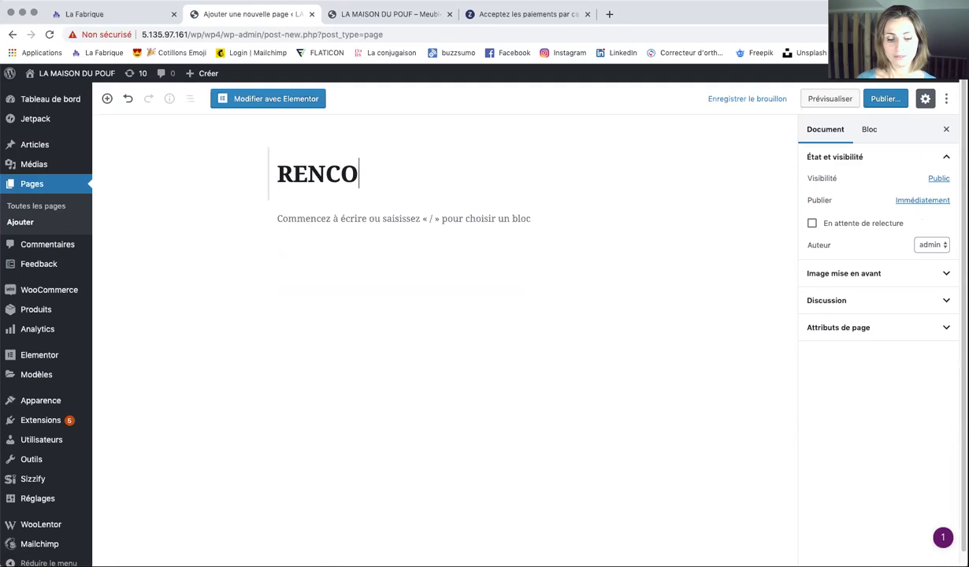
{"action": "type", "text": "NTRER U"}
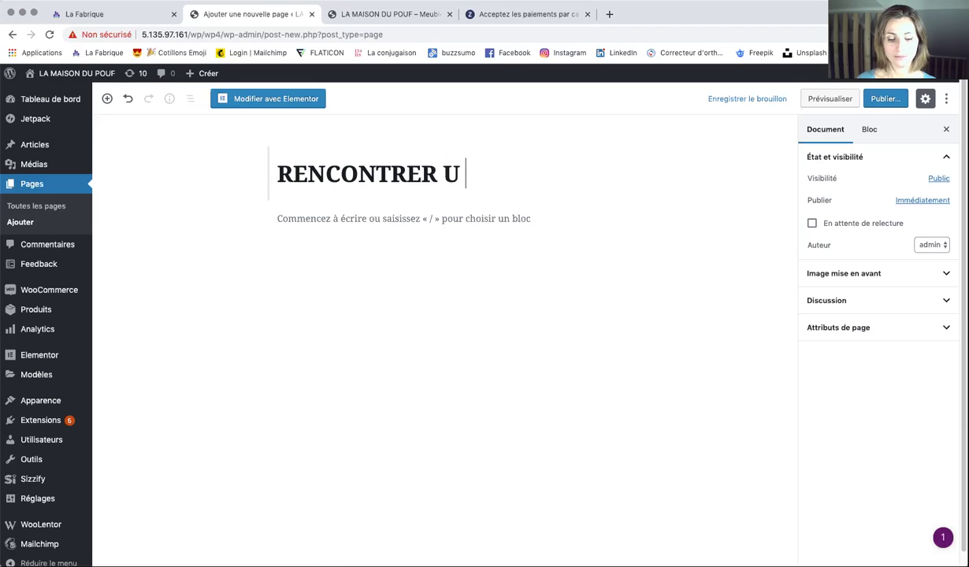
{"action": "key", "text": "BackSpace"}
{"action": "key", "text": "BackSpace"}
{"action": "type", "text": "UN CO"}
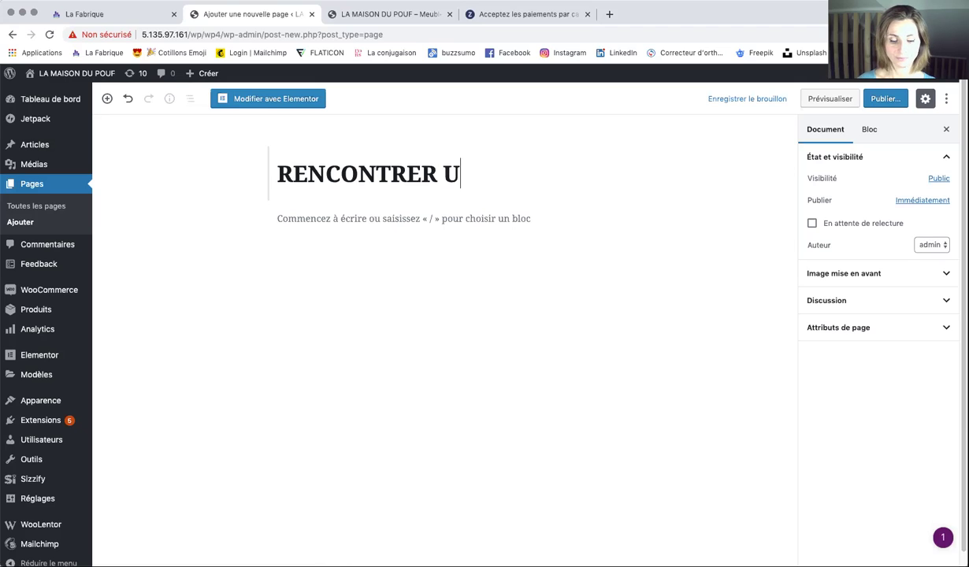
{"action": "key", "text": "BackSpace"}
{"action": "key", "text": "BackSpace"}
{"action": "key", "text": "BackSpace"}
{"action": "key", "text": "BackSpace"}
{"action": "key", "text": "BackSpace"}
{"action": "key", "text": "BackSpace"}
{"action": "key", "text": "BackSpace"}
{"action": "key", "text": "BackSpace"}
{"action": "key", "text": "BackSpace"}
{"action": "key", "text": "BackSpace"}
{"action": "key", "text": "BackSpace"}
{"action": "key", "text": "BackSpace"}
{"action": "key", "text": "BackSpace"}
{"action": "key", "text": "BackSpace"}
{"action": "key", "text": "BackSpace"}
{"action": "key", "text": "BackSpace"}
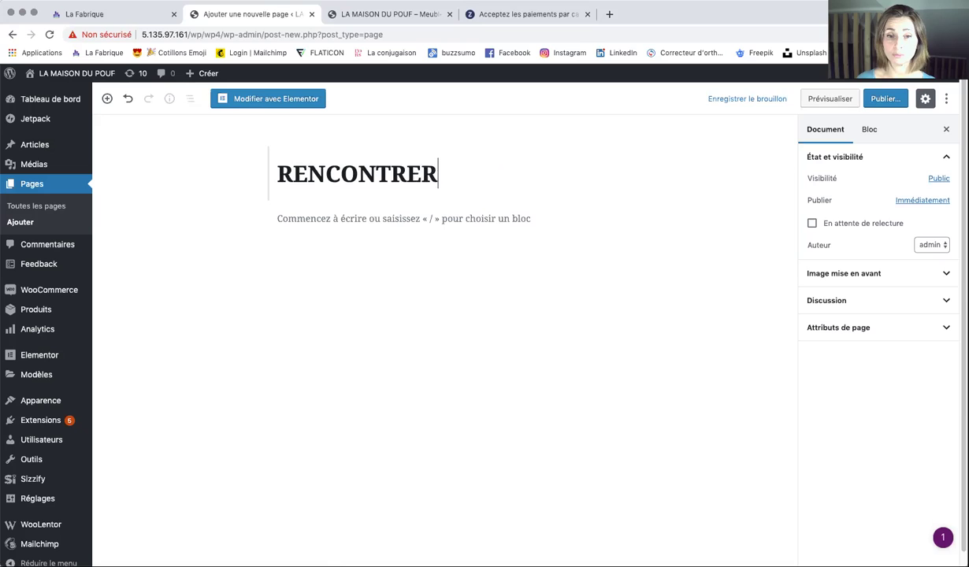
Title the blank page "FINANCER VOTRE PROJET" and publish it.
{"action": "type", "text": "FO"}
{"action": "key", "text": "BackSpace"}
{"action": "type", "text": "INA"}
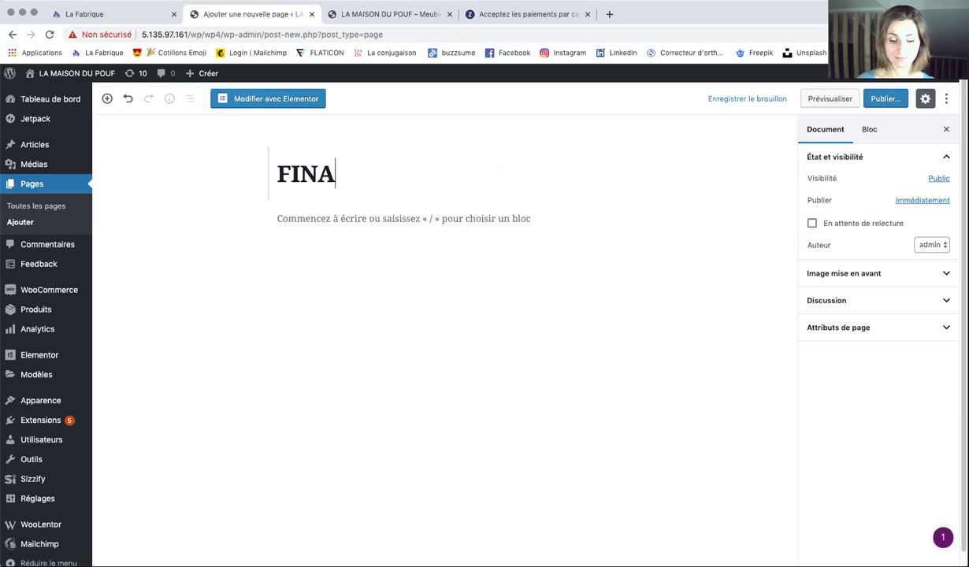
{"action": "type", "text": "NCER VOTR"}
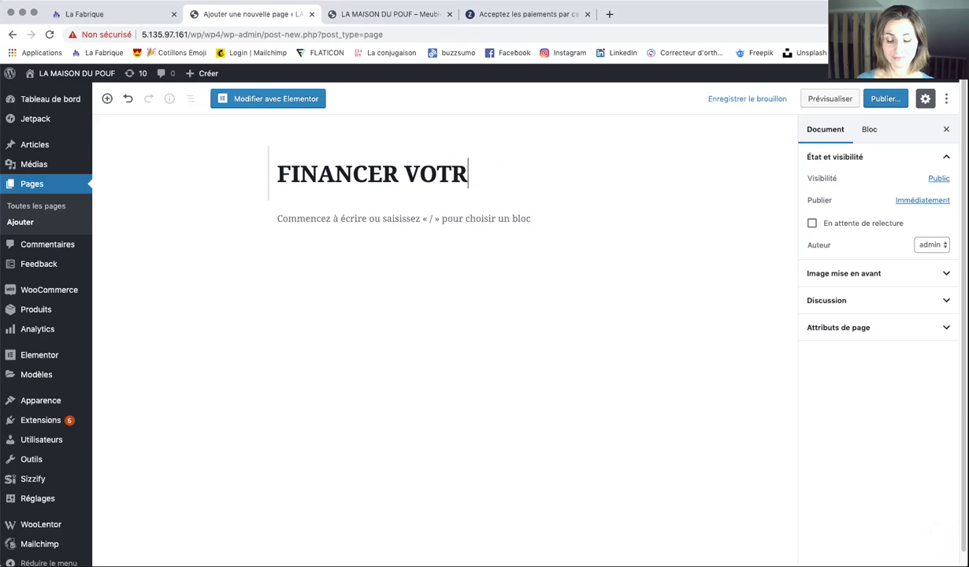
{"action": "type", "text": "E PROJET"}
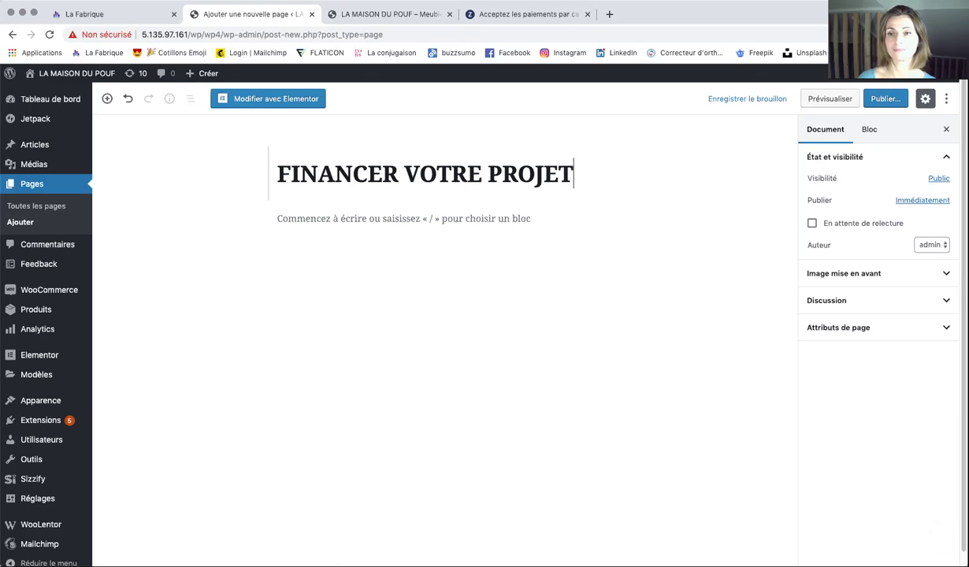
{"action": "left_click", "coordinate": [876, 100]}
{"action": "left_click", "coordinate": [876, 100]}
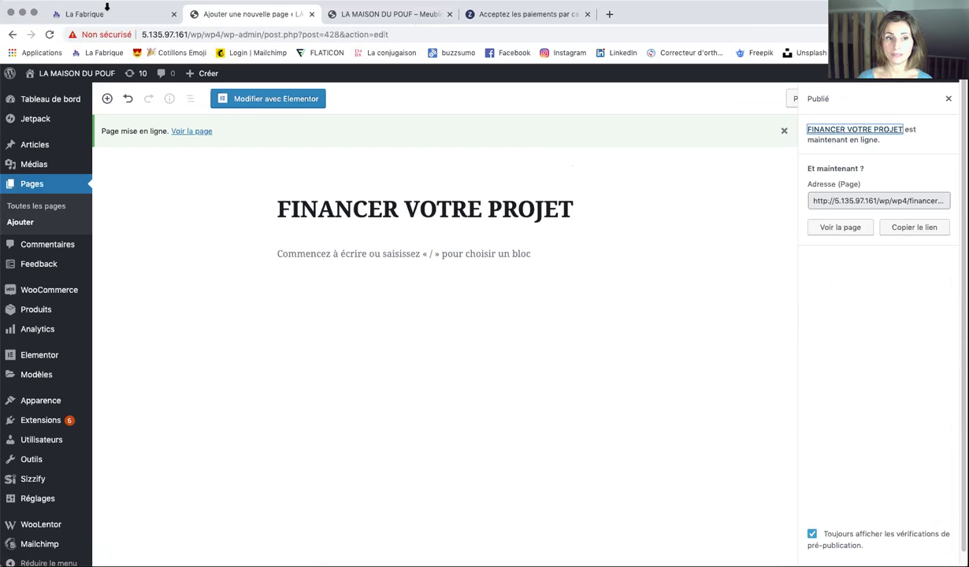
Check the navigation on the La Maison du Pouf front page, and open the list of all WordPress pages.
{"action": "left_click", "coordinate": [359, 14]}
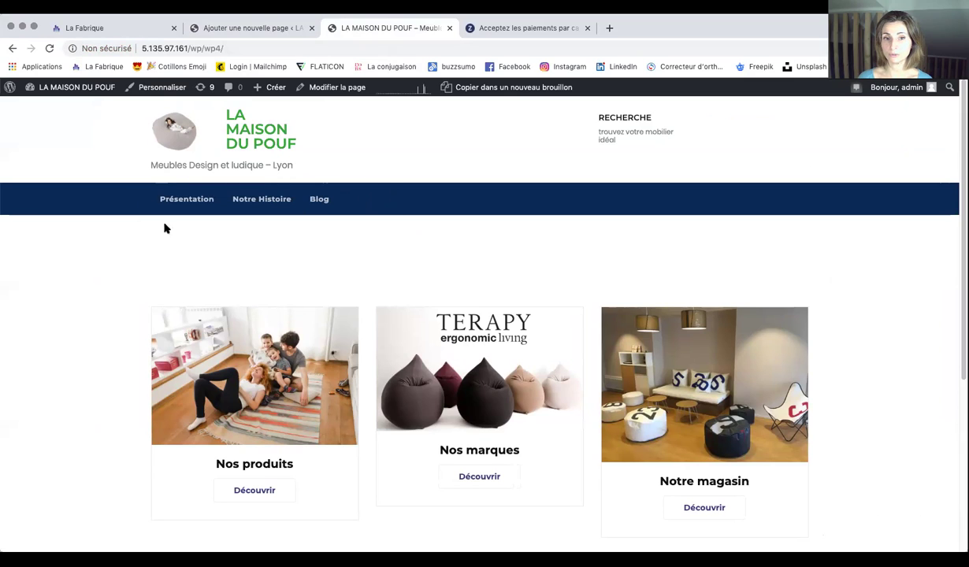
{"action": "left_click", "coordinate": [266, 28]}
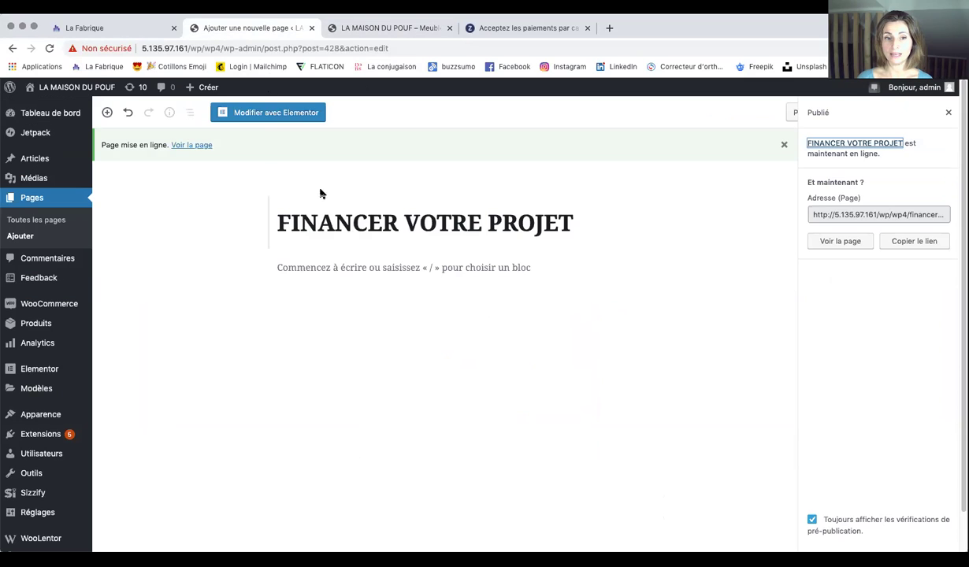
{"action": "left_click", "coordinate": [51, 198]}
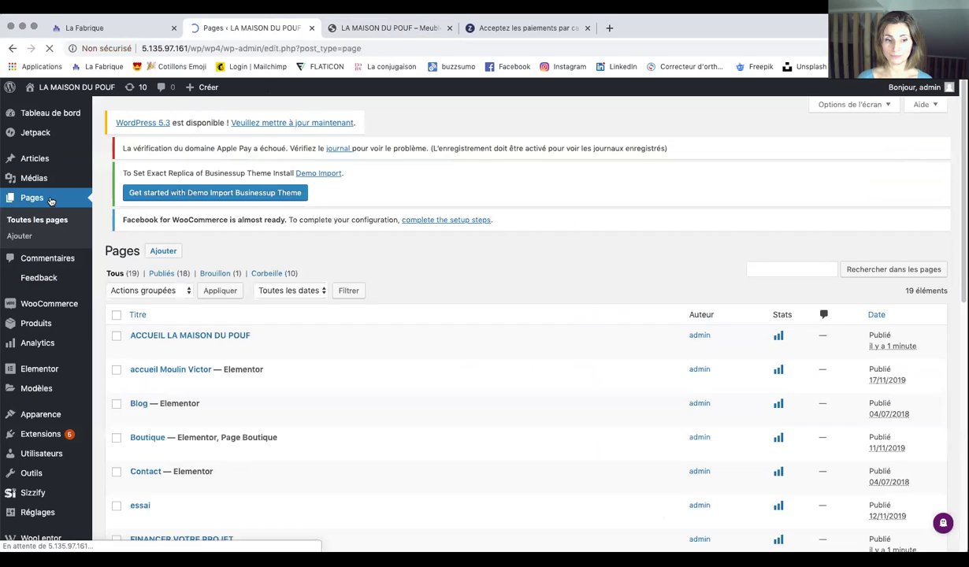
Sort the page list by date with the newest pages first, and open the site's menu editor.
{"action": "left_click", "coordinate": [880, 338]}
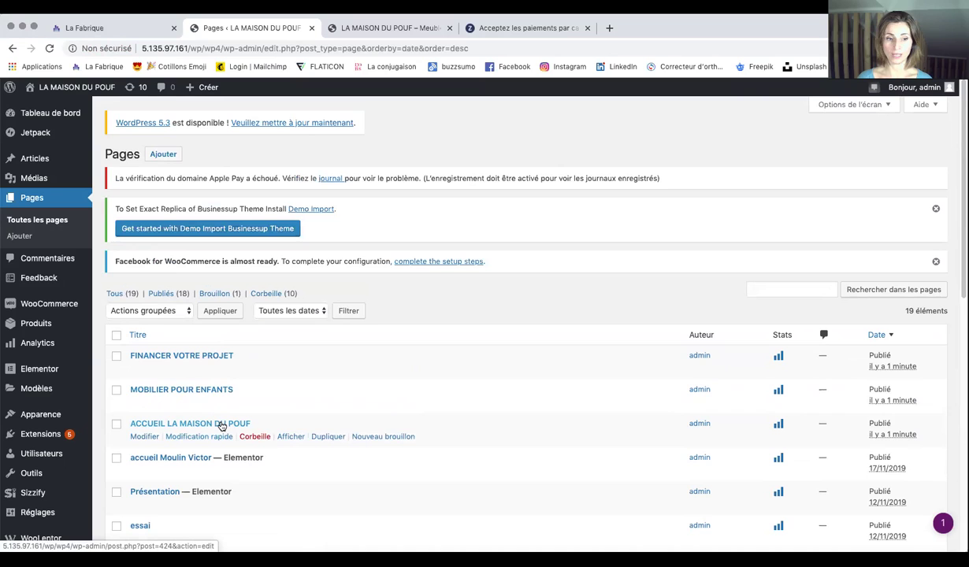
{"action": "mouse_move", "coordinate": [50, 417]}
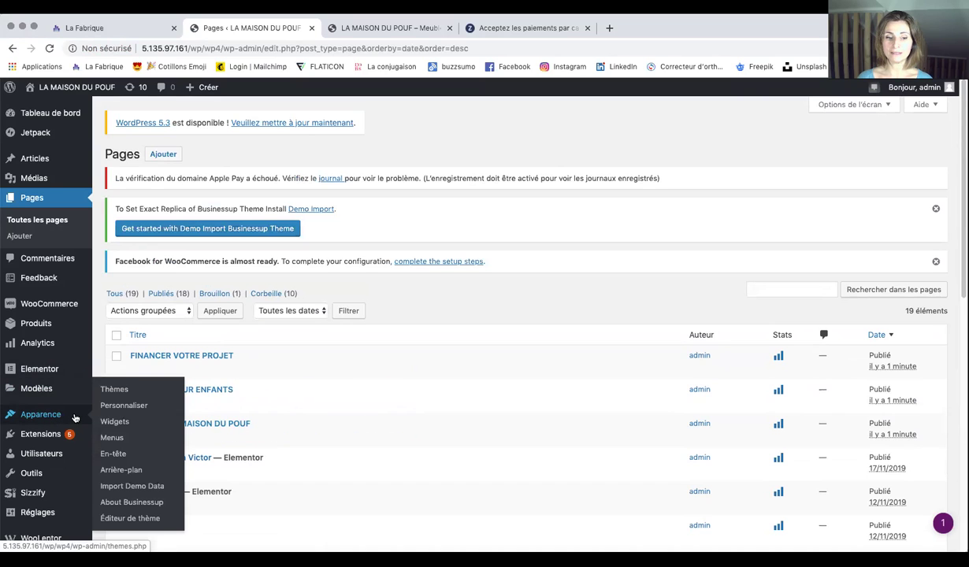
{"action": "left_click", "coordinate": [112, 438]}
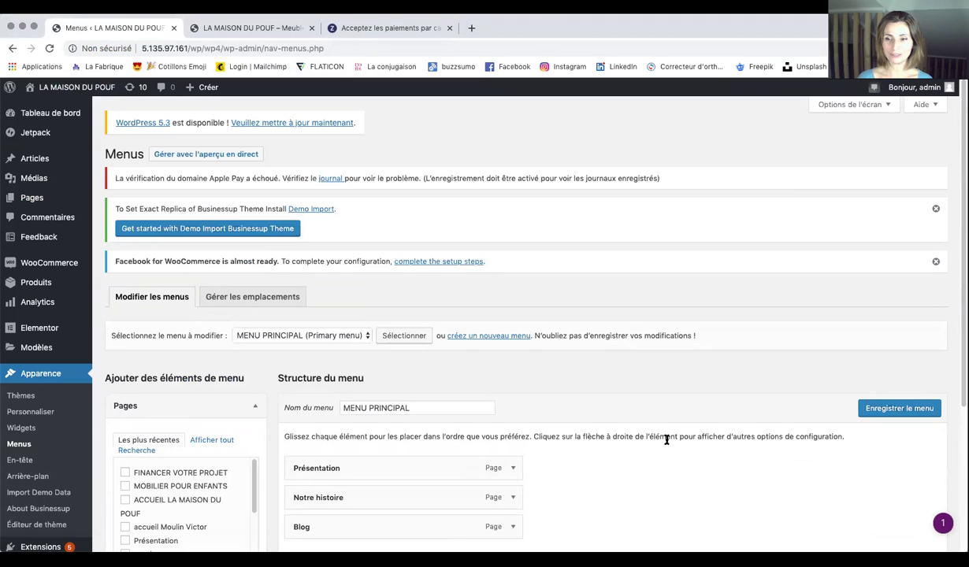
Check which menus are available for editing and keep MENU PRINCIPAL (Primary menu) selected.
{"action": "scroll", "coordinate": [347, 214], "scroll_direction": "down", "scroll_amount": 4}
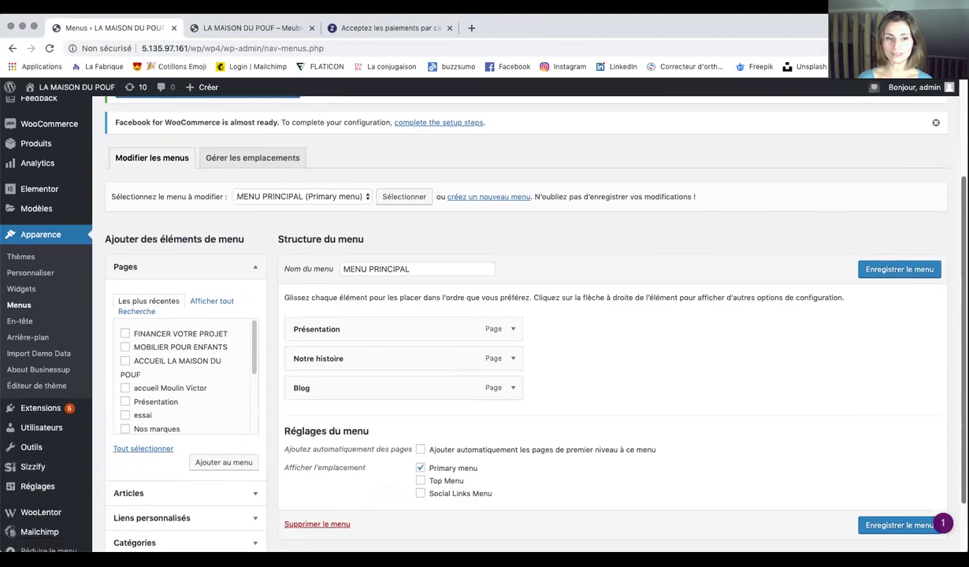
{"action": "left_click", "coordinate": [368, 184]}
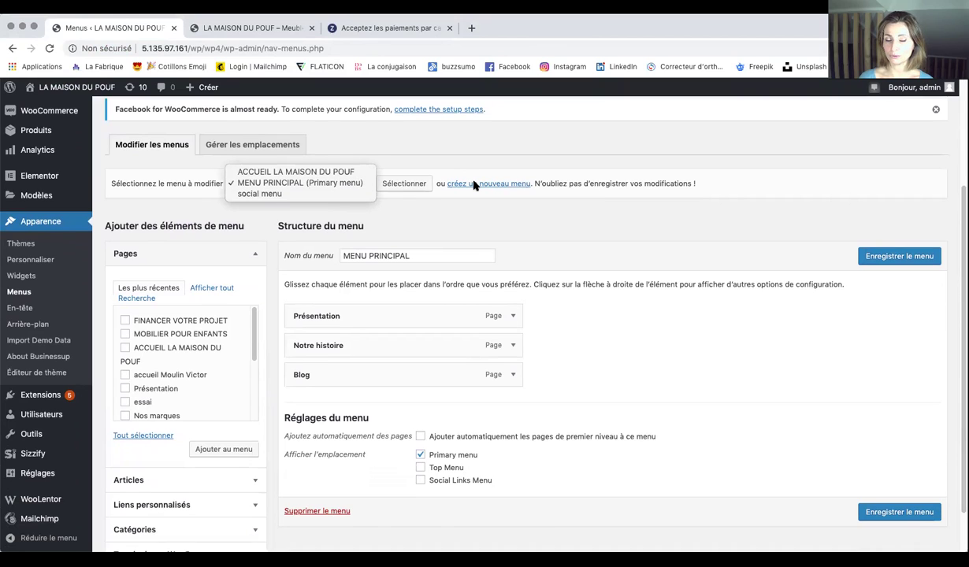
{"action": "left_click", "coordinate": [320, 185]}
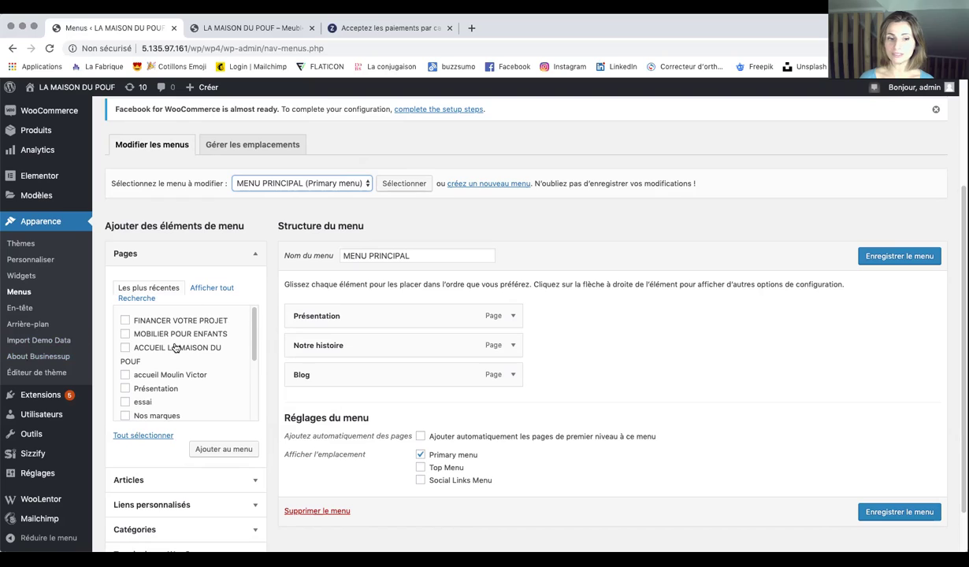
{"action": "left_click", "coordinate": [124, 321]}
{"action": "left_click", "coordinate": [124, 334]}
{"action": "left_click", "coordinate": [124, 347]}
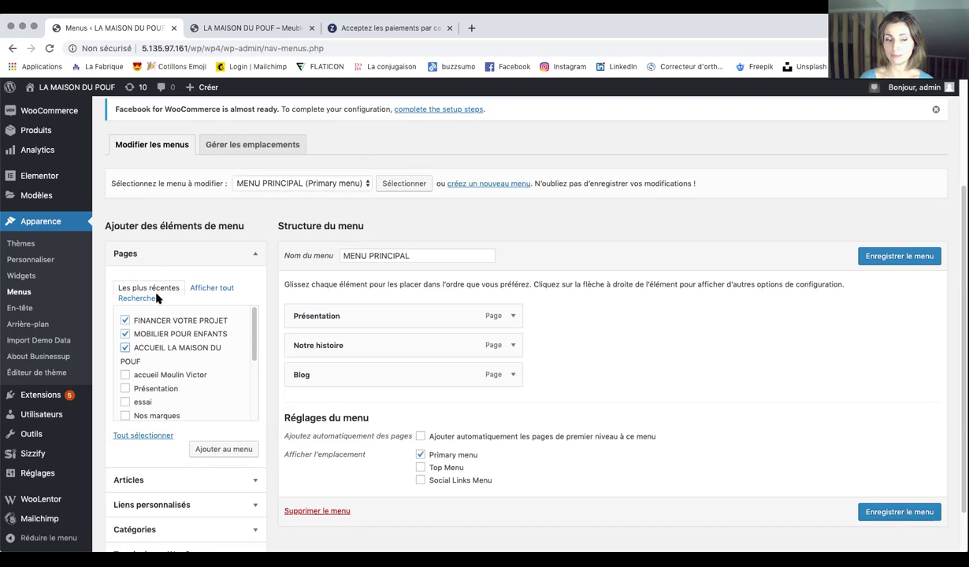
{"action": "left_click", "coordinate": [211, 288]}
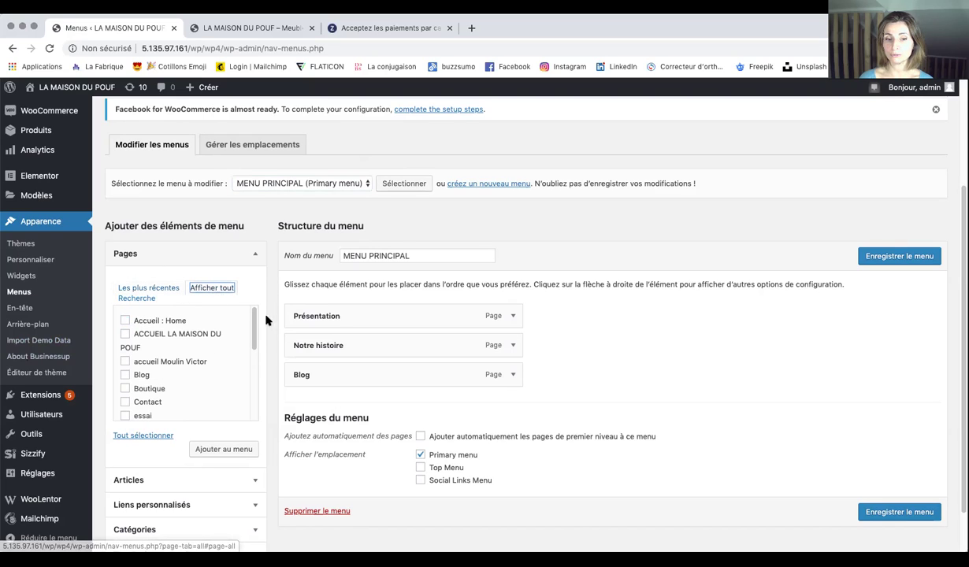
{"action": "scroll", "coordinate": [251, 331], "scroll_direction": "down", "scroll_amount": 5}
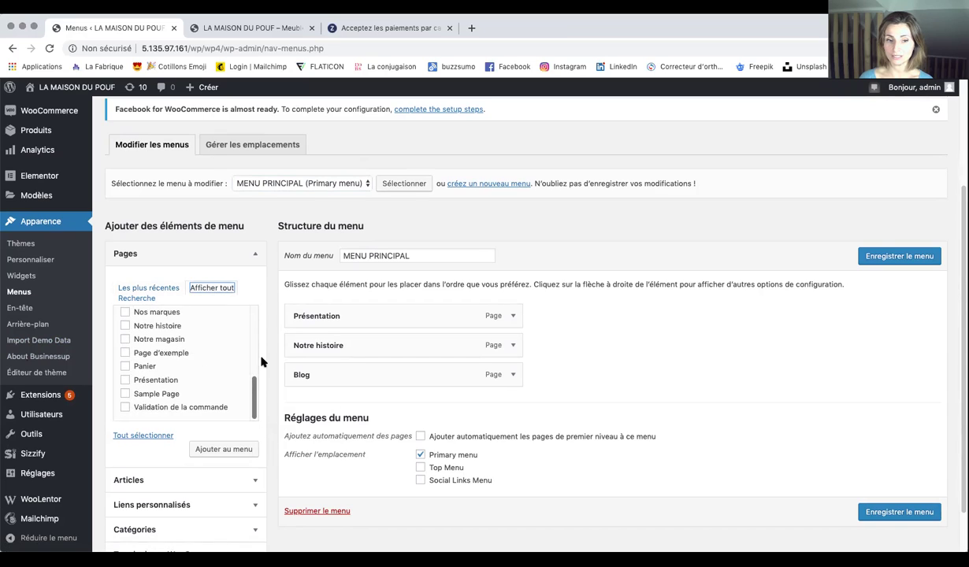
{"action": "scroll", "coordinate": [250, 354], "scroll_direction": "up", "scroll_amount": 5}
{"action": "left_click", "coordinate": [155, 287]}
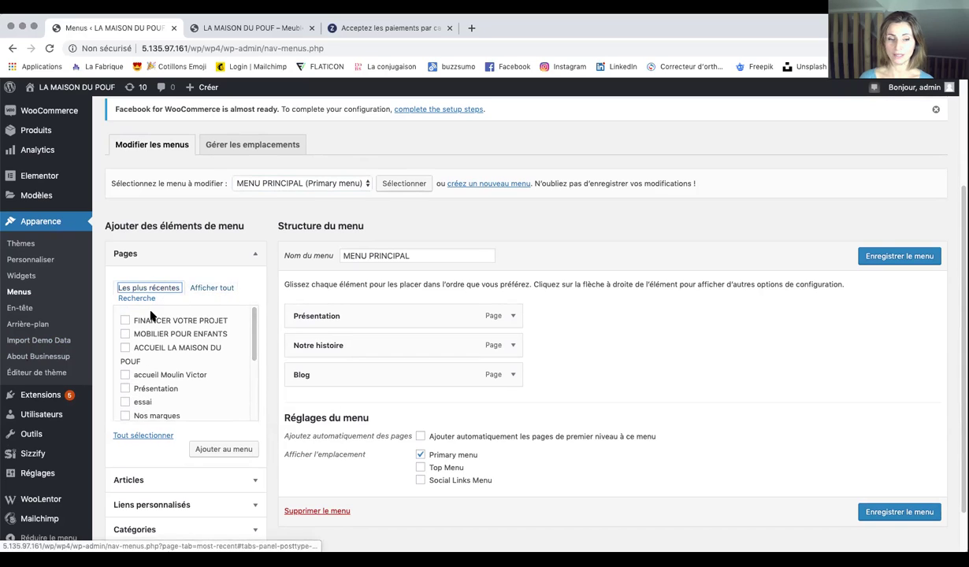
Add the recent pages FINANCER VOTRE PROJET, MOBILIER POUR ENFANTS and ACCUEIL LA MAISON DU POUF to MENU PRINCIPAL.
{"action": "left_click", "coordinate": [124, 319]}
{"action": "left_click", "coordinate": [124, 334]}
{"action": "left_click", "coordinate": [125, 347]}
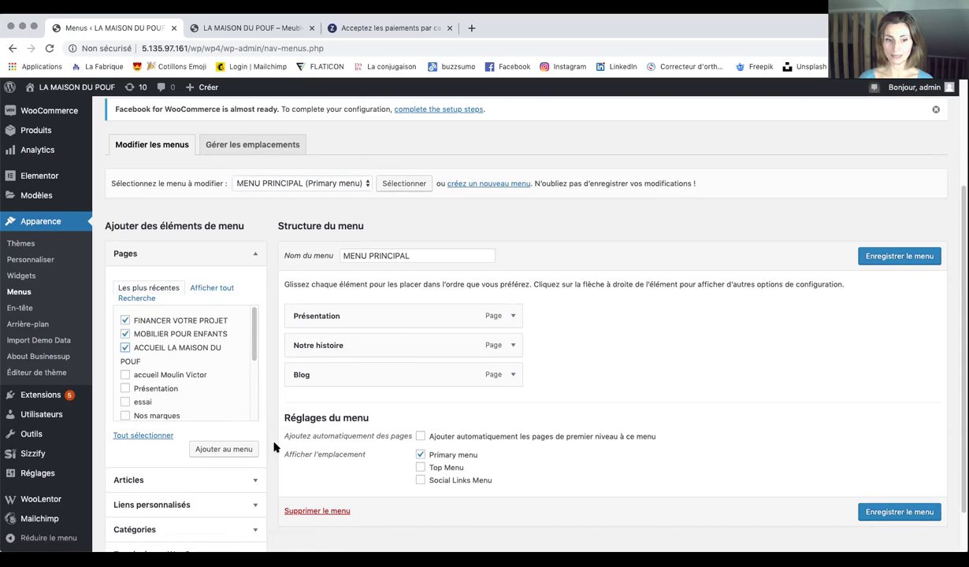
{"action": "left_click", "coordinate": [233, 451]}
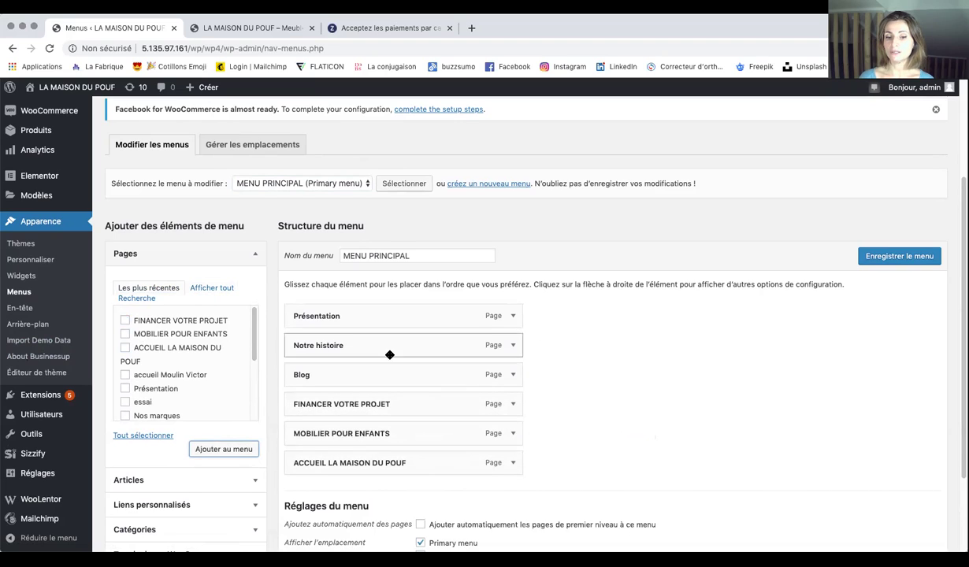
Move ACCUEIL LA MAISON DU POUF above Présentation, place MOBILIER POUR ENFANTS and FINANCER VOTRE PROJET below Présentation, and save the menu.
{"action": "left_click_drag", "start_coordinate": [377, 464], "coordinate": [376, 308]}
{"action": "left_click_drag", "start_coordinate": [363, 452], "coordinate": [362, 386]}
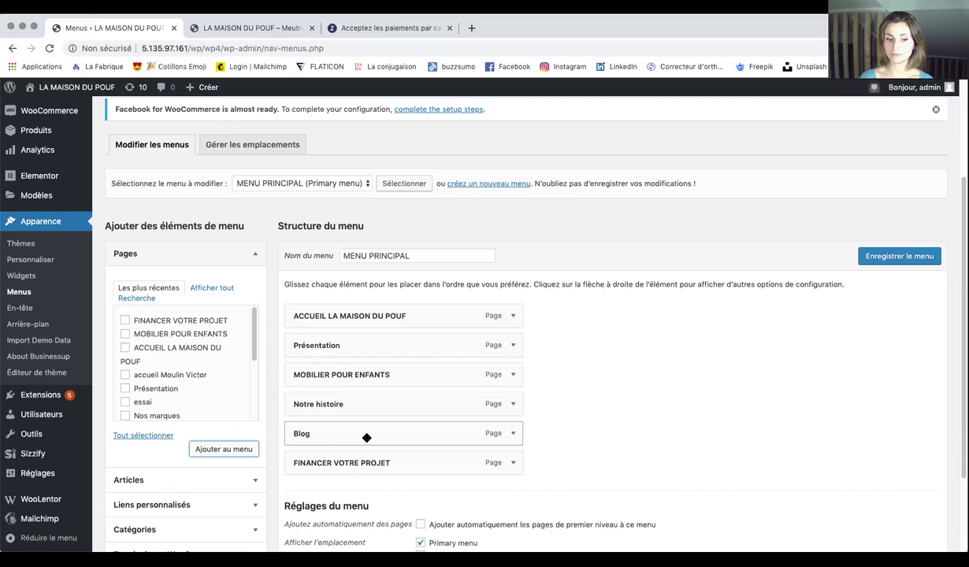
{"action": "left_click_drag", "start_coordinate": [359, 462], "coordinate": [353, 403]}
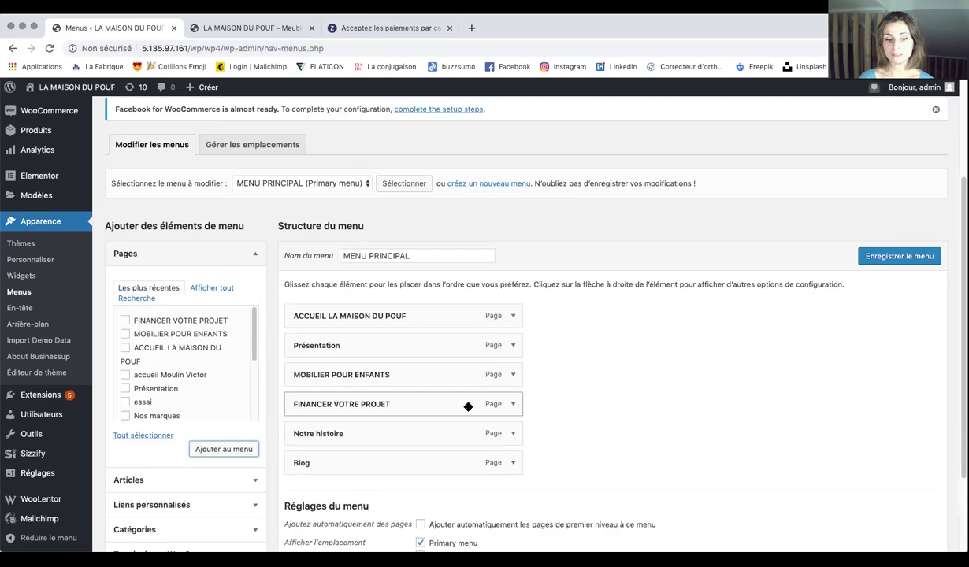
{"action": "left_click", "coordinate": [903, 257]}
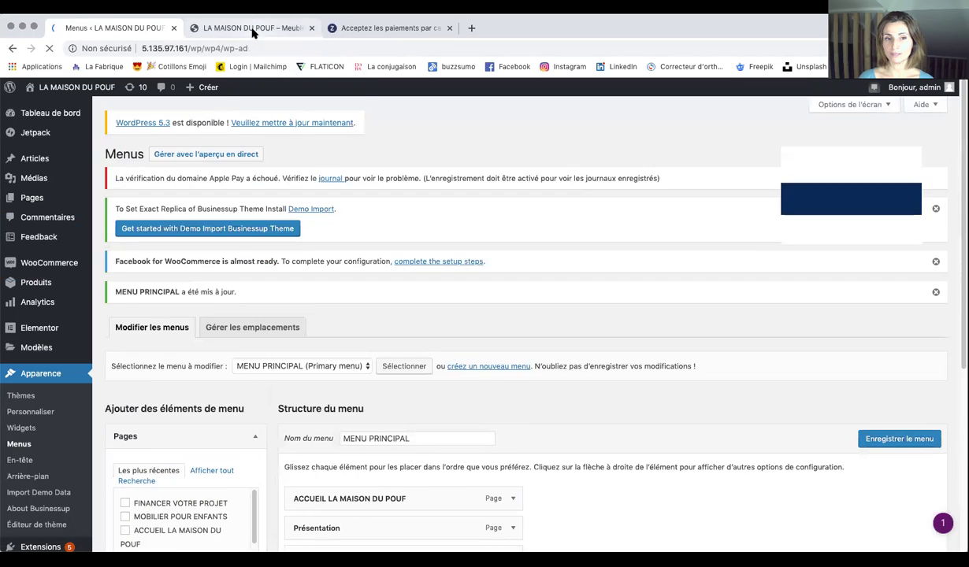
Reload the La Maison du Pouf front page to check its navigation bar, and return to the menu editor.
{"action": "left_click", "coordinate": [254, 30]}
{"action": "left_click", "coordinate": [49, 48]}
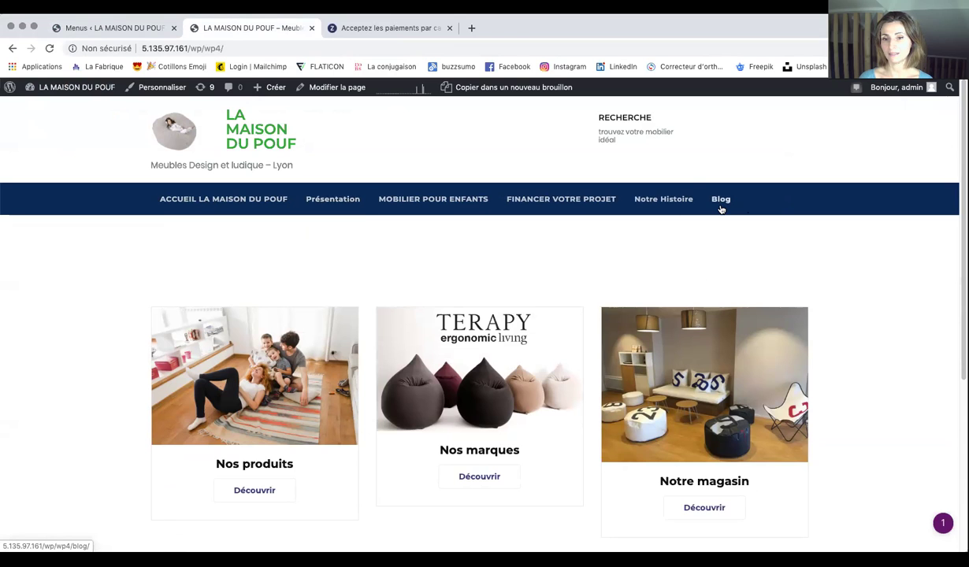
{"action": "left_click", "coordinate": [141, 29]}
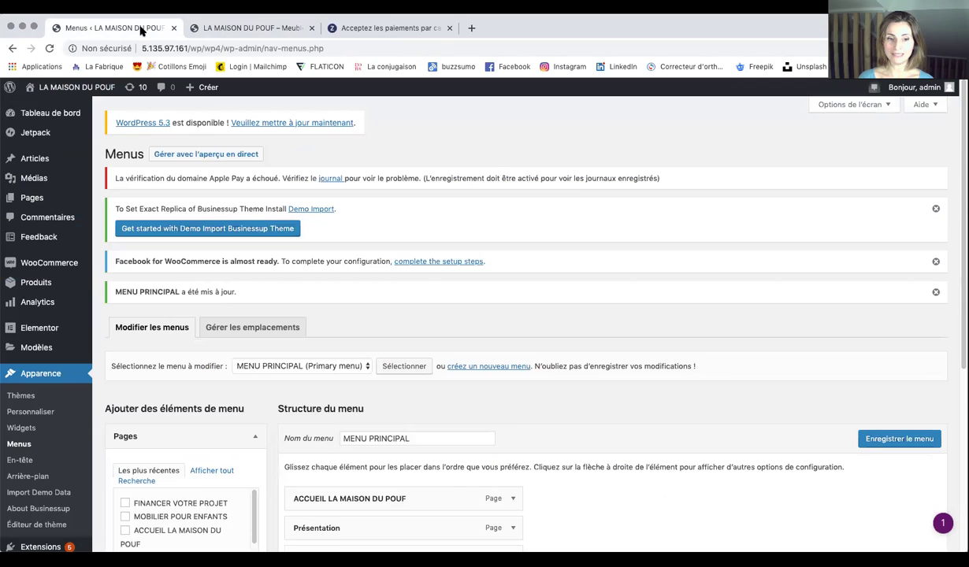
Nest Présentation and Notre histoire as sub-items under ACCUEIL LA MAISON DU POUF and save the menu.
{"action": "scroll", "coordinate": [519, 315], "scroll_direction": "down", "scroll_amount": 5}
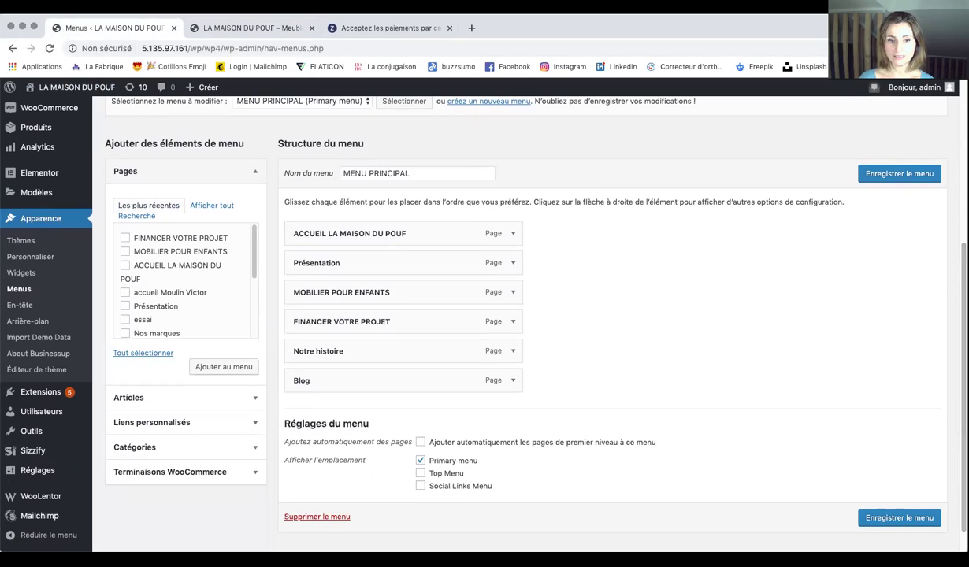
{"action": "left_click_drag", "start_coordinate": [376, 267], "coordinate": [398, 263]}
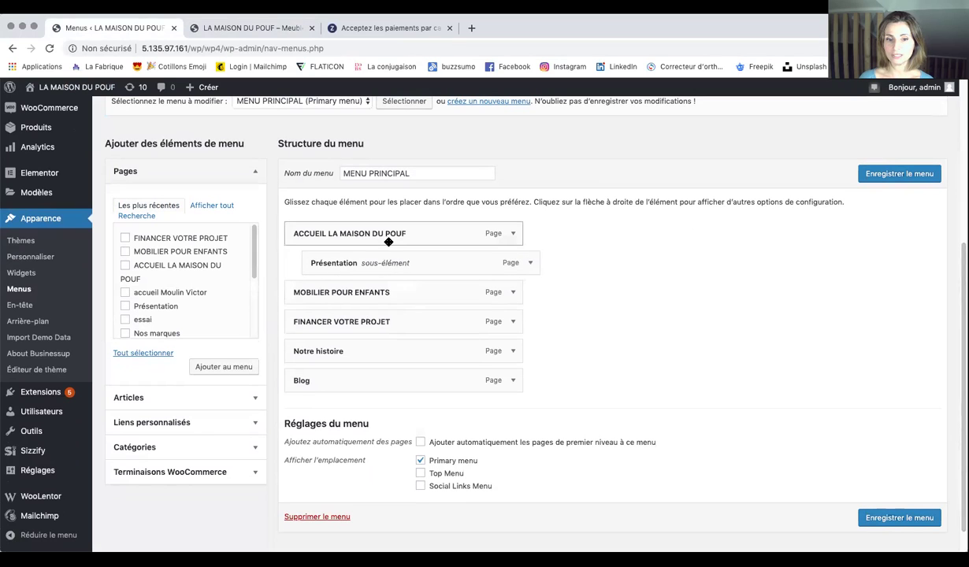
{"action": "left_click_drag", "start_coordinate": [352, 348], "coordinate": [364, 258]}
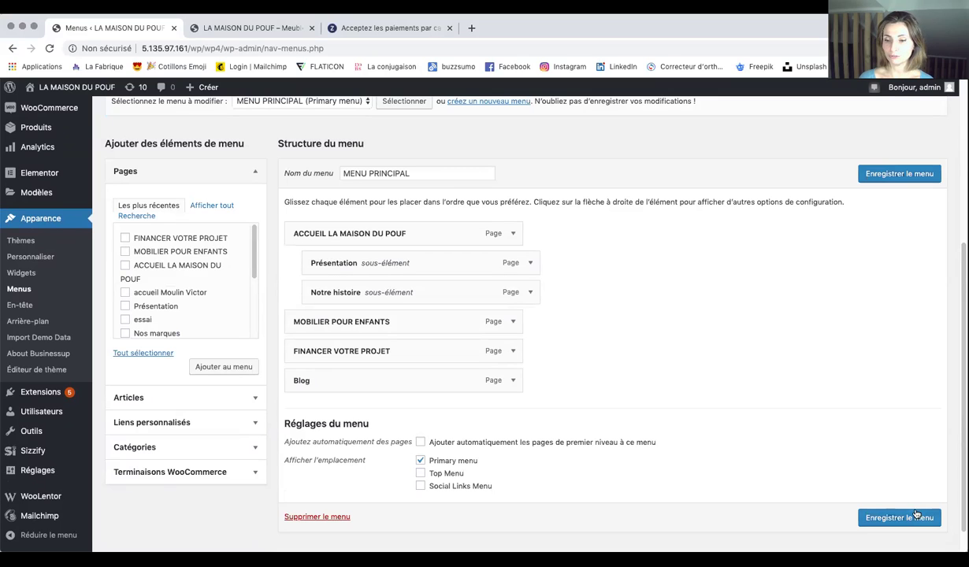
{"action": "left_click", "coordinate": [918, 519]}
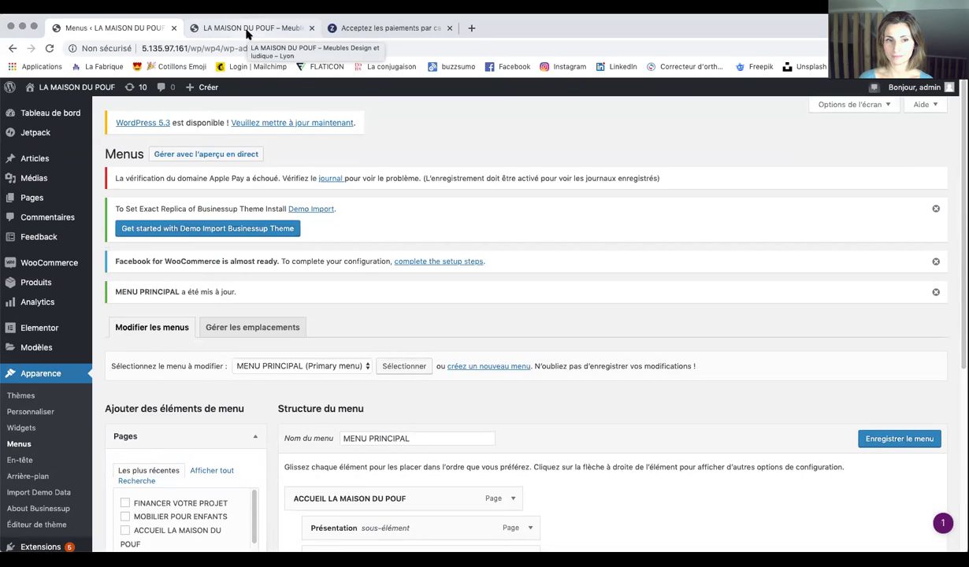
Reload the front page, check the submenu under ACCUEIL LA MAISON DU POUF, and return to the menu editor.
{"action": "left_click", "coordinate": [246, 30]}
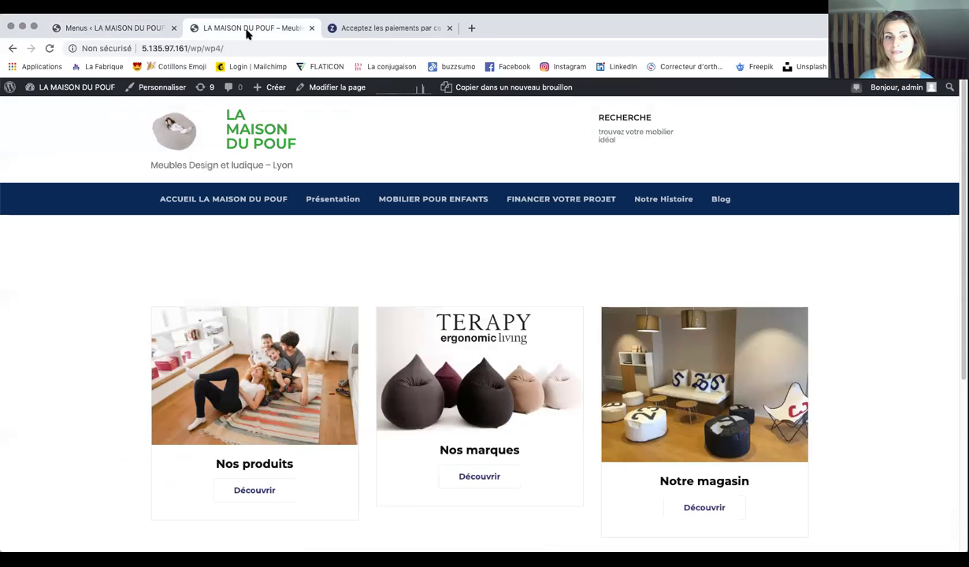
{"action": "left_click", "coordinate": [49, 49]}
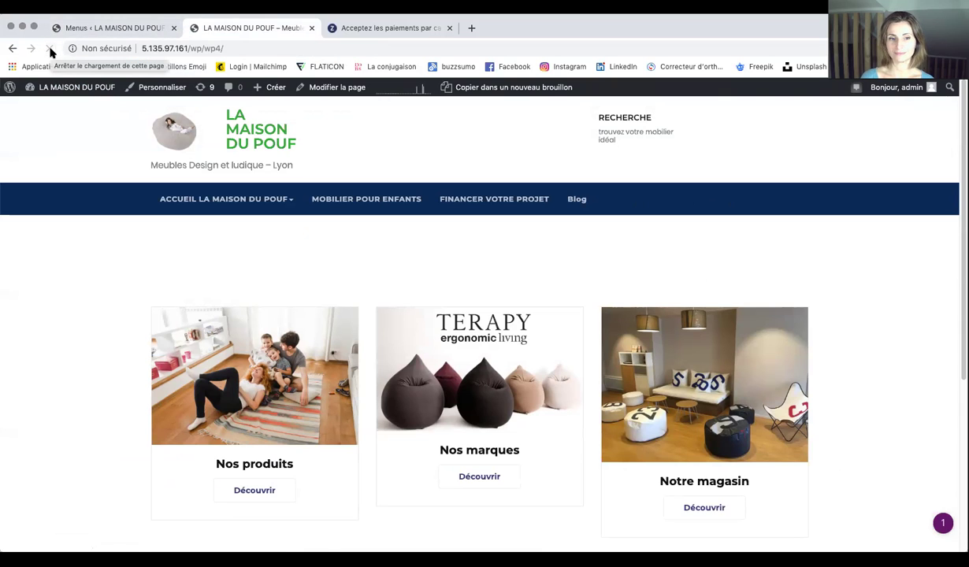
{"action": "mouse_move", "coordinate": [282, 200]}
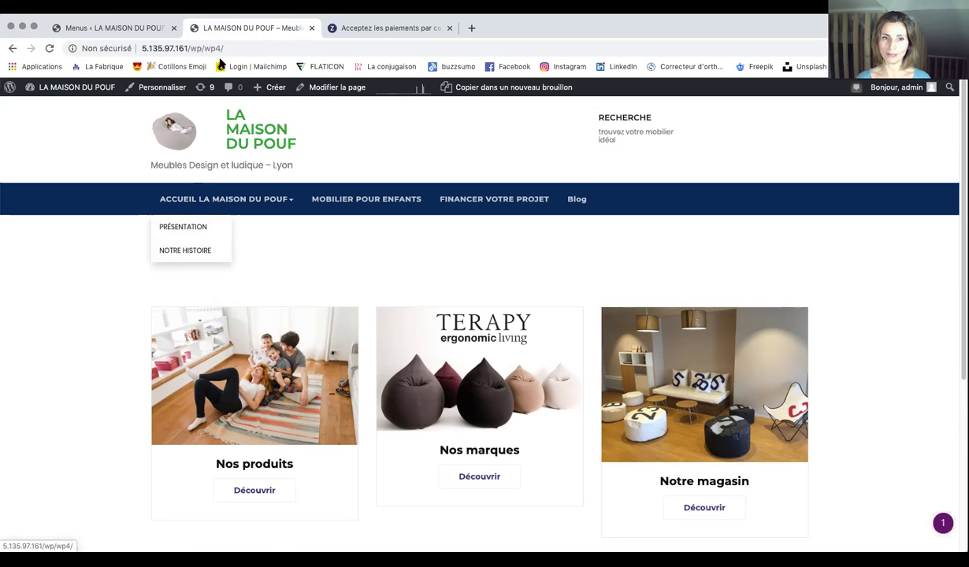
{"action": "left_click", "coordinate": [148, 32]}
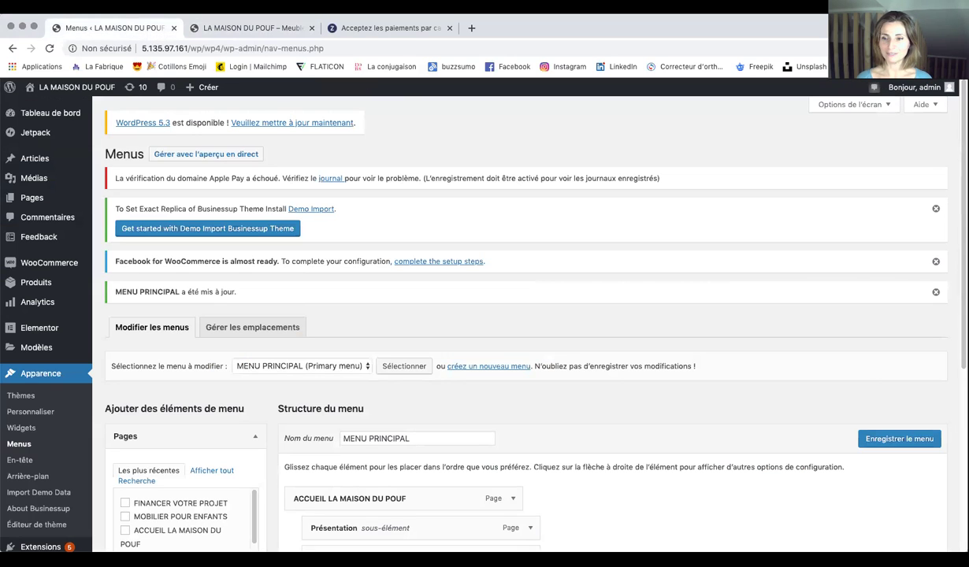
Remove the Blog item from MENU PRINCIPAL.
{"action": "scroll", "coordinate": [520, 331], "scroll_direction": "down", "scroll_amount": 5}
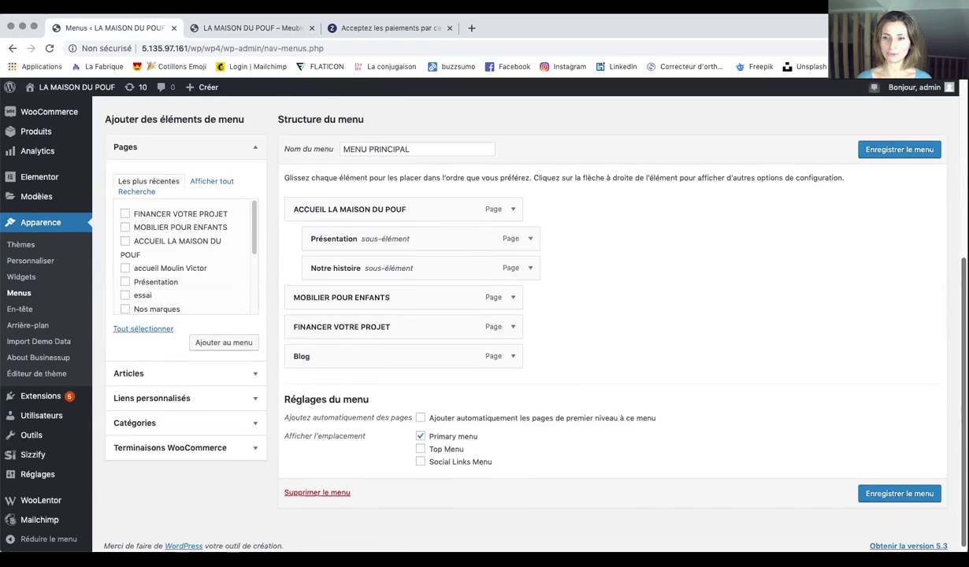
{"action": "scroll", "coordinate": [520, 331], "scroll_direction": "up", "scroll_amount": 5}
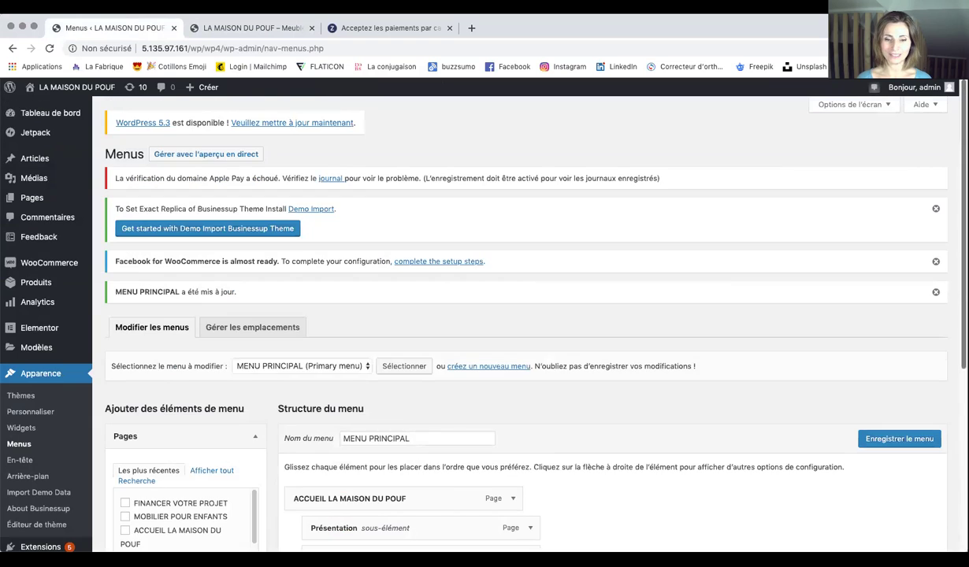
{"action": "scroll", "coordinate": [398, 430], "scroll_direction": "down", "scroll_amount": 5}
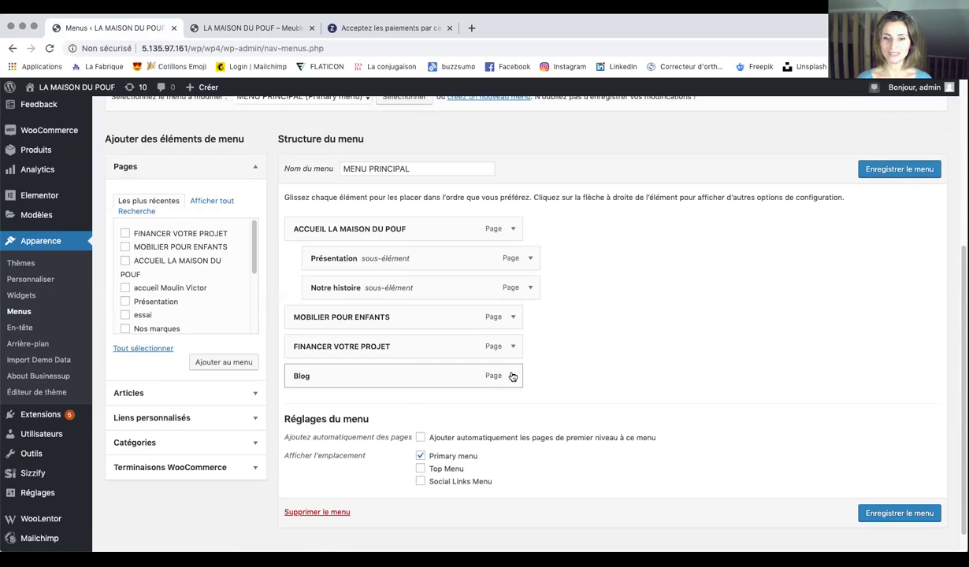
{"action": "left_click", "coordinate": [512, 376]}
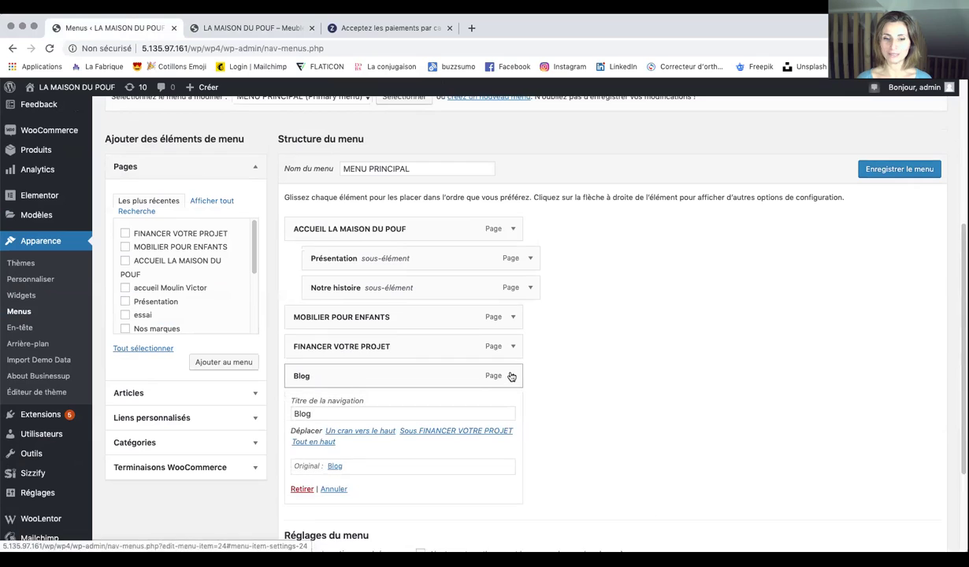
{"action": "left_click", "coordinate": [302, 489]}
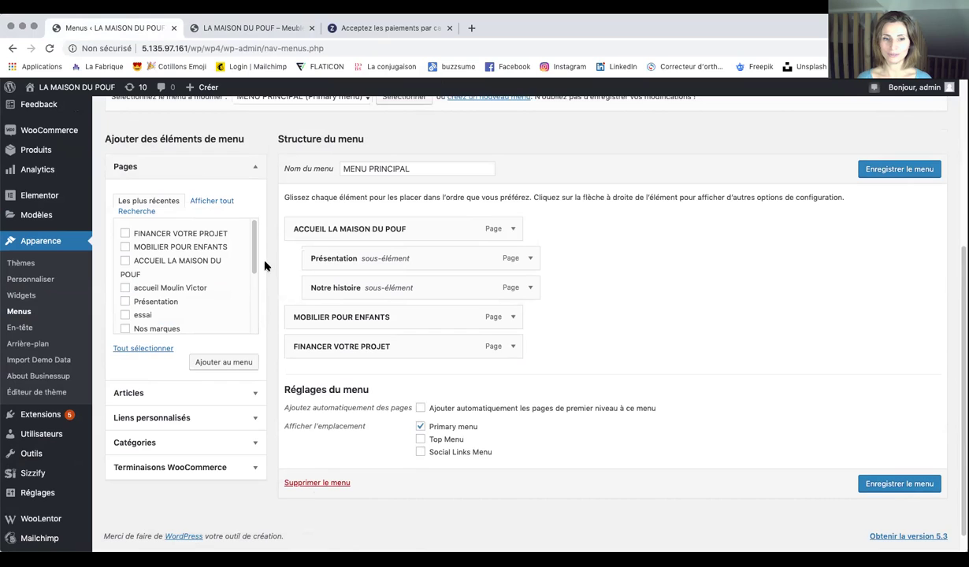
Add the Blog page back to the end of MENU PRINCIPAL and save the menu.
{"action": "scroll", "coordinate": [236, 283], "scroll_direction": "down", "scroll_amount": 5}
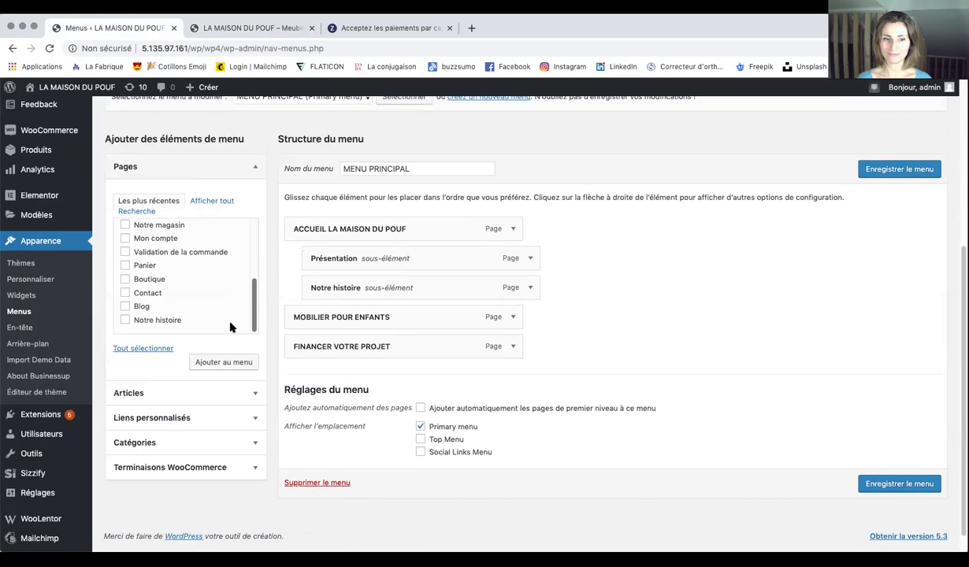
{"action": "left_click", "coordinate": [125, 306]}
{"action": "left_click", "coordinate": [232, 362]}
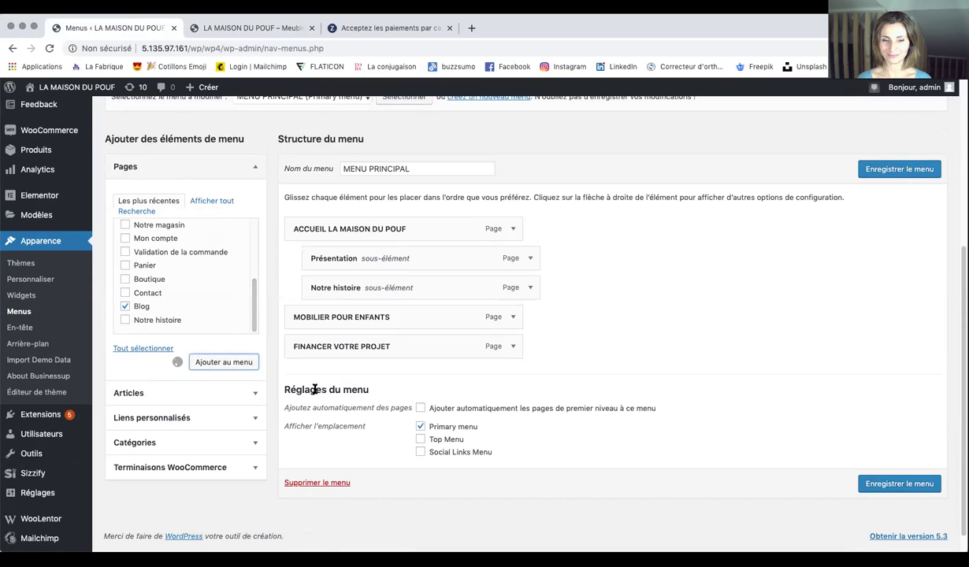
{"action": "left_click", "coordinate": [901, 514]}
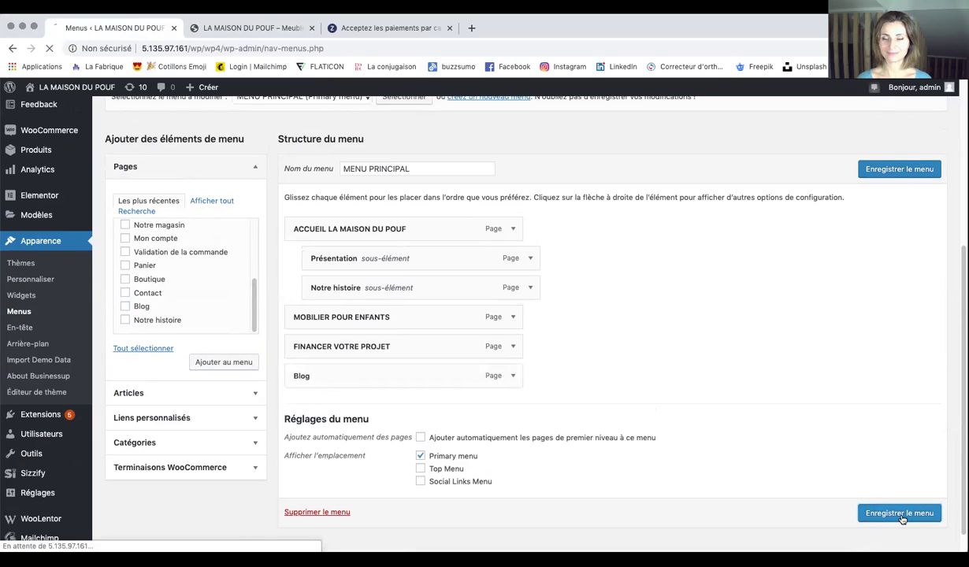